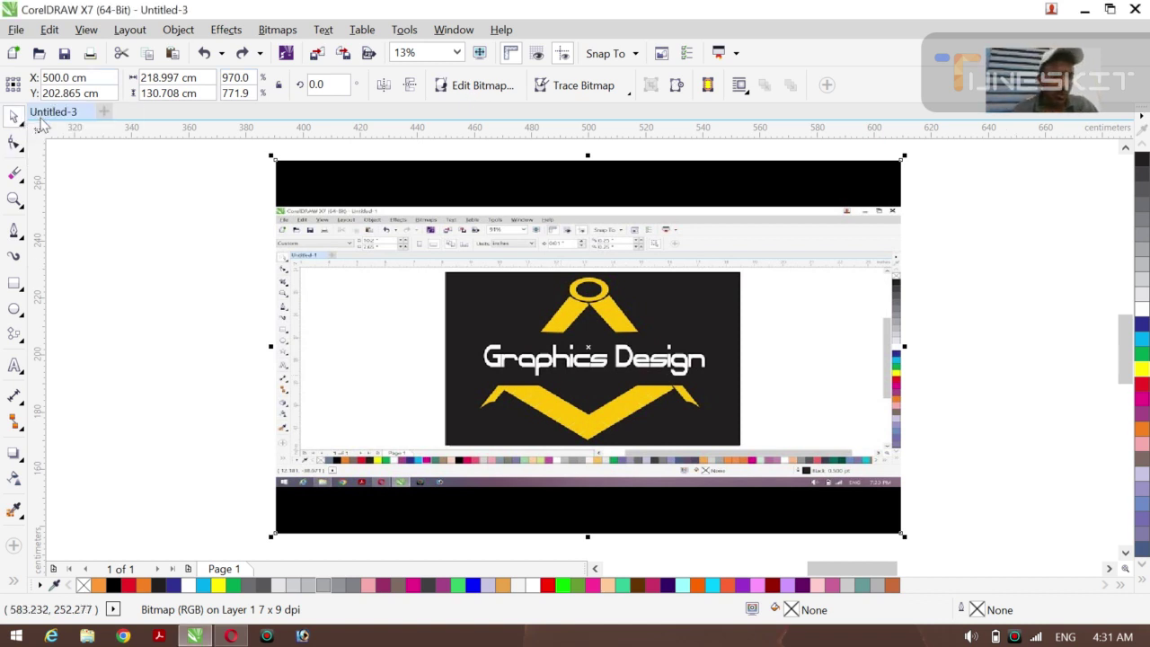
- Draw an ellipse over the logo's ring, then centre and enlarge it to about 14 × 8.6 cm to match the outer edge
click(139, 262)
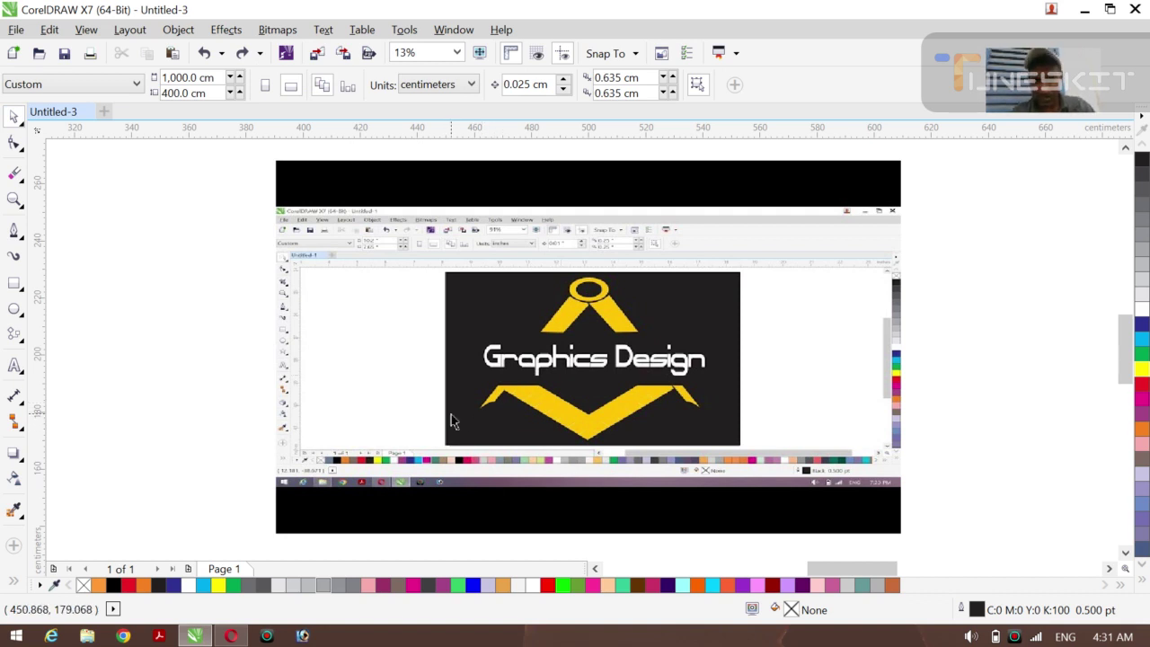
key(z)
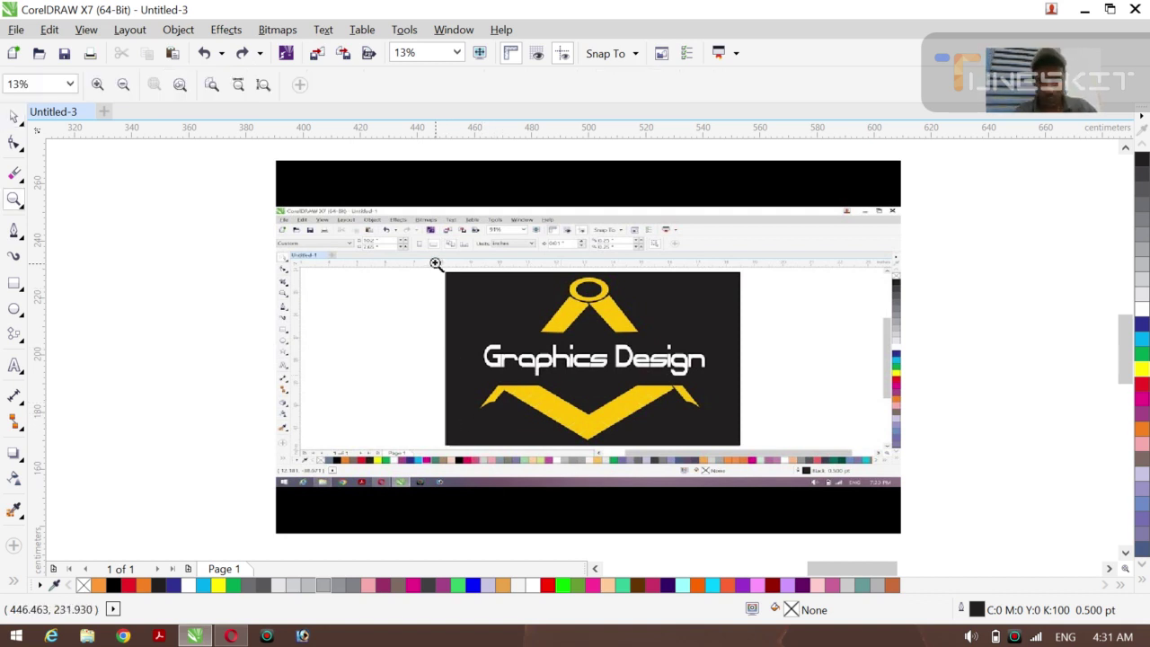
drag(436, 262, 749, 451)
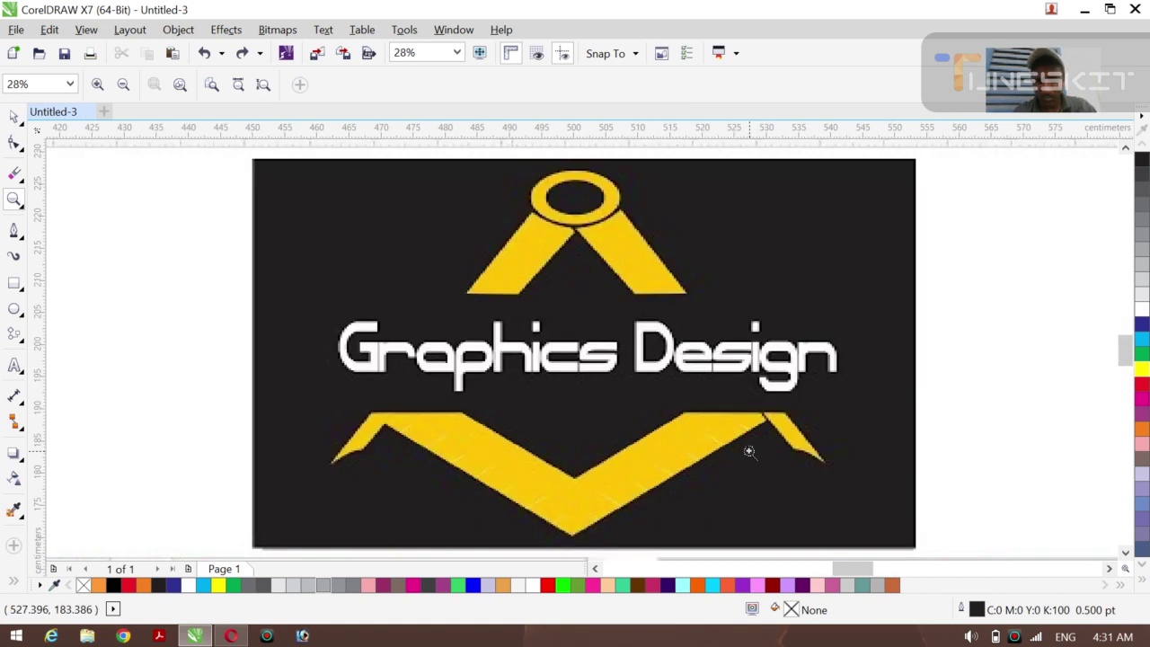
click(20, 126)
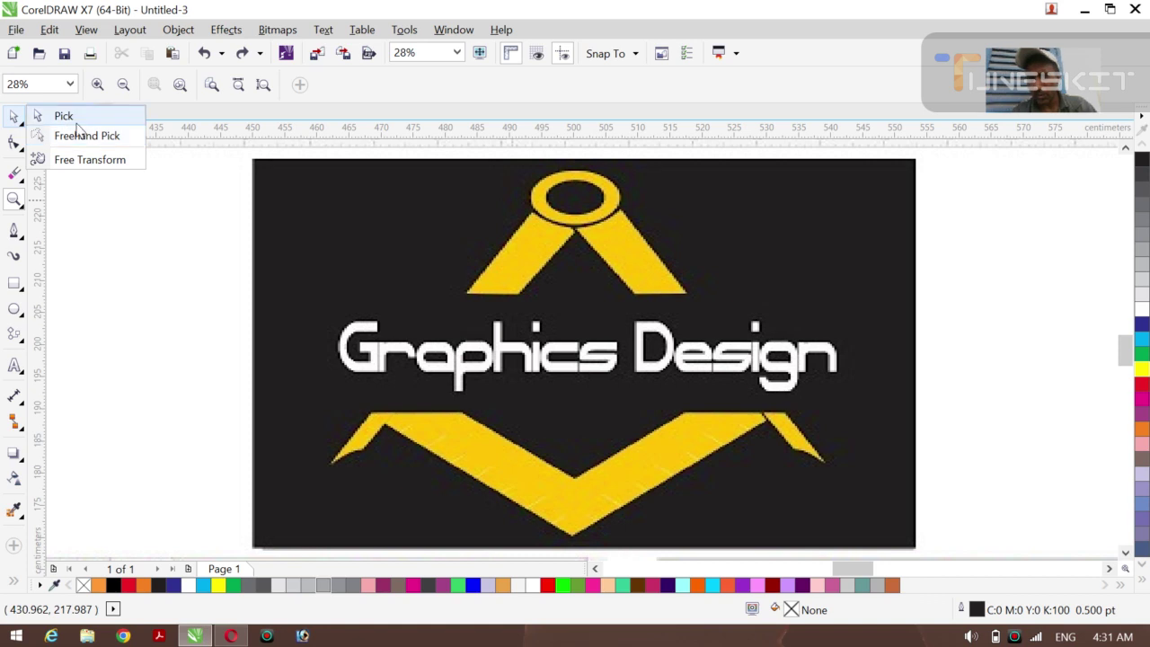
click(75, 122)
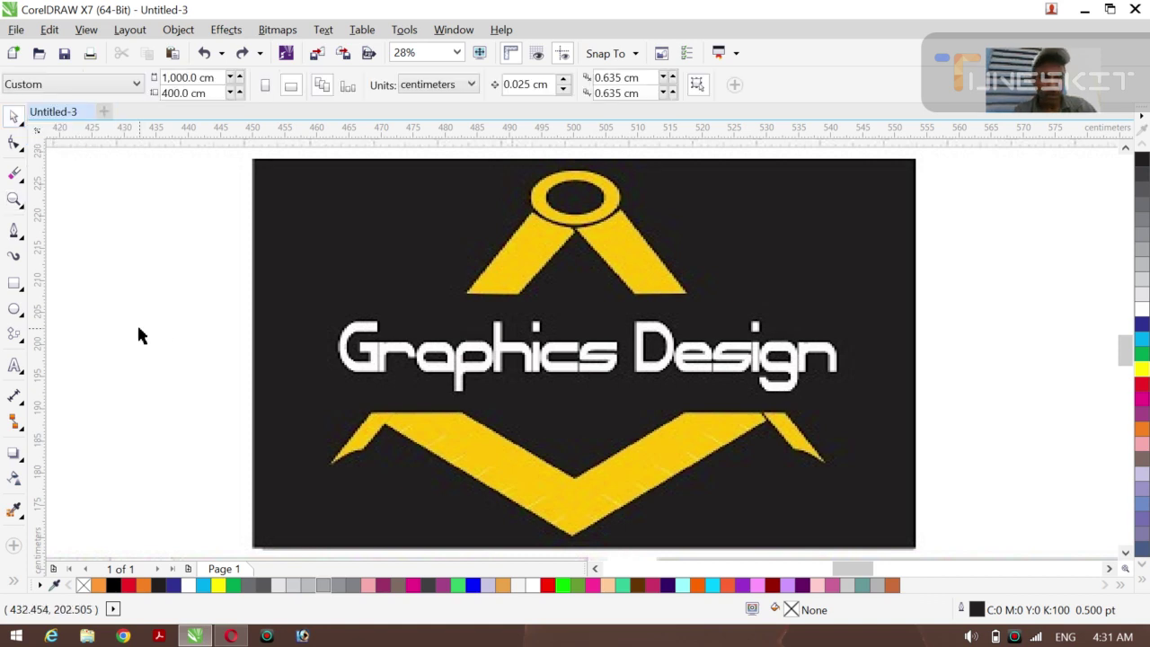
click(15, 310)
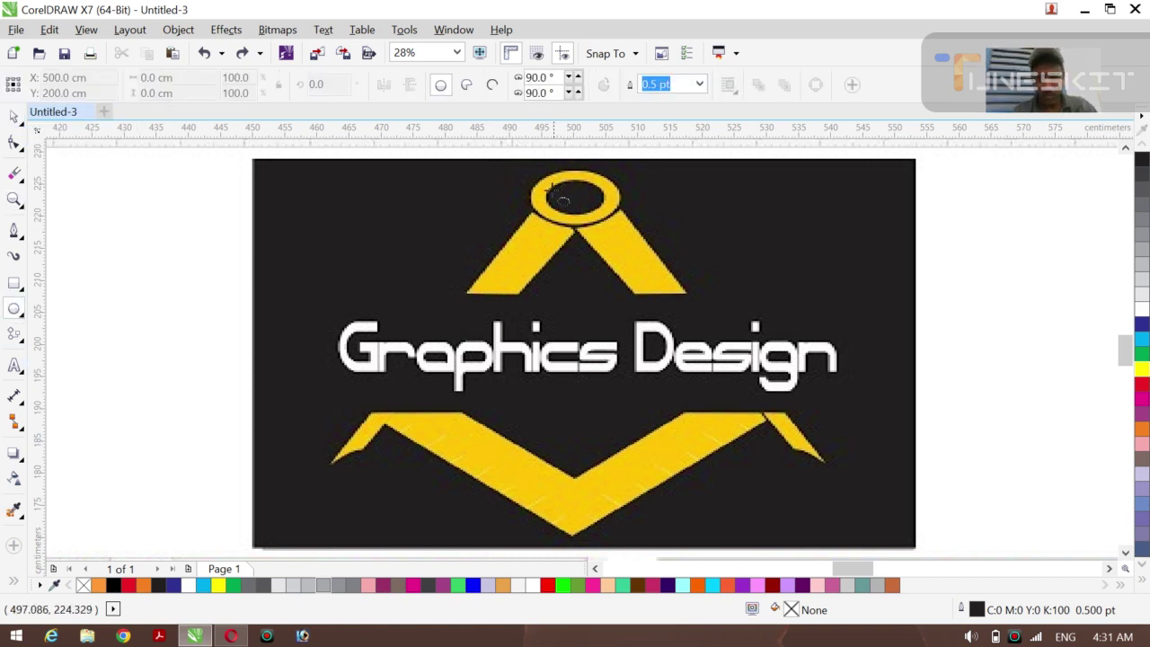
mouse_move(555, 192)
mouse_down()
mouse_move(607, 209)
mouse_move(611, 228)
mouse_up()
click(19, 122)
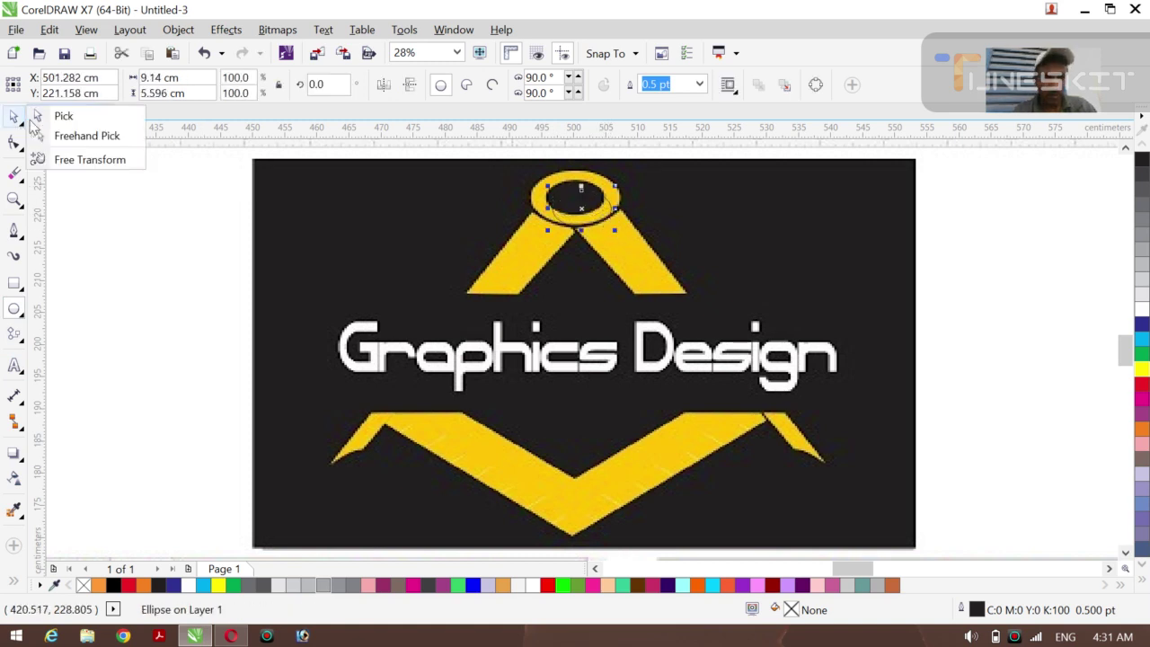
click(36, 117)
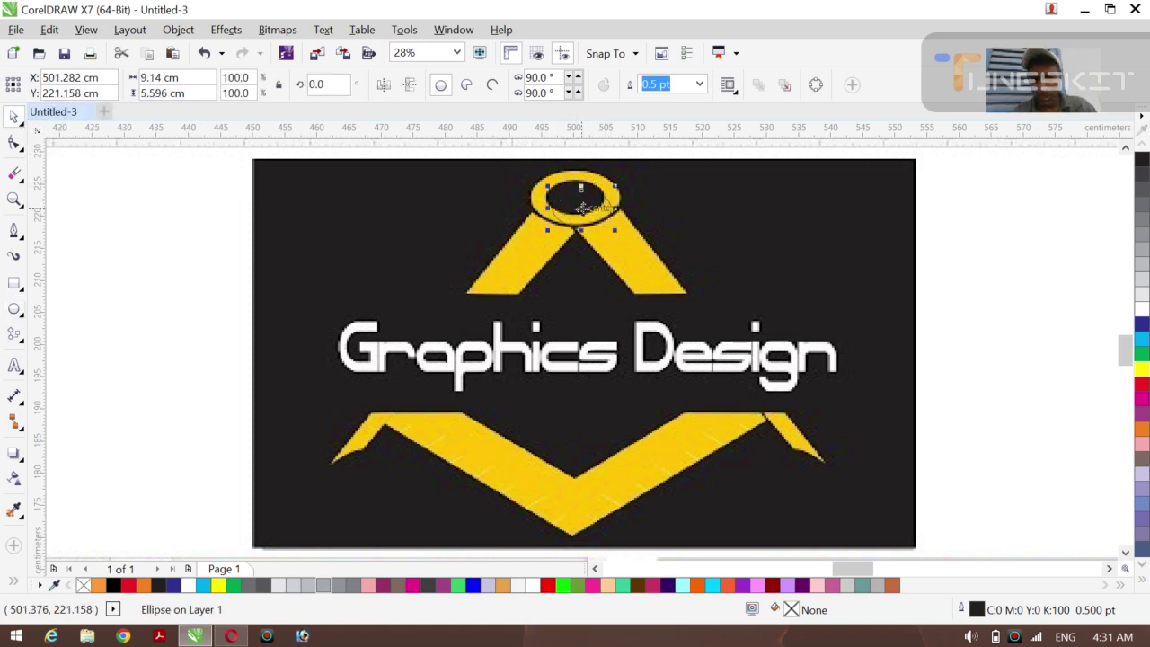
drag(579, 207, 626, 247)
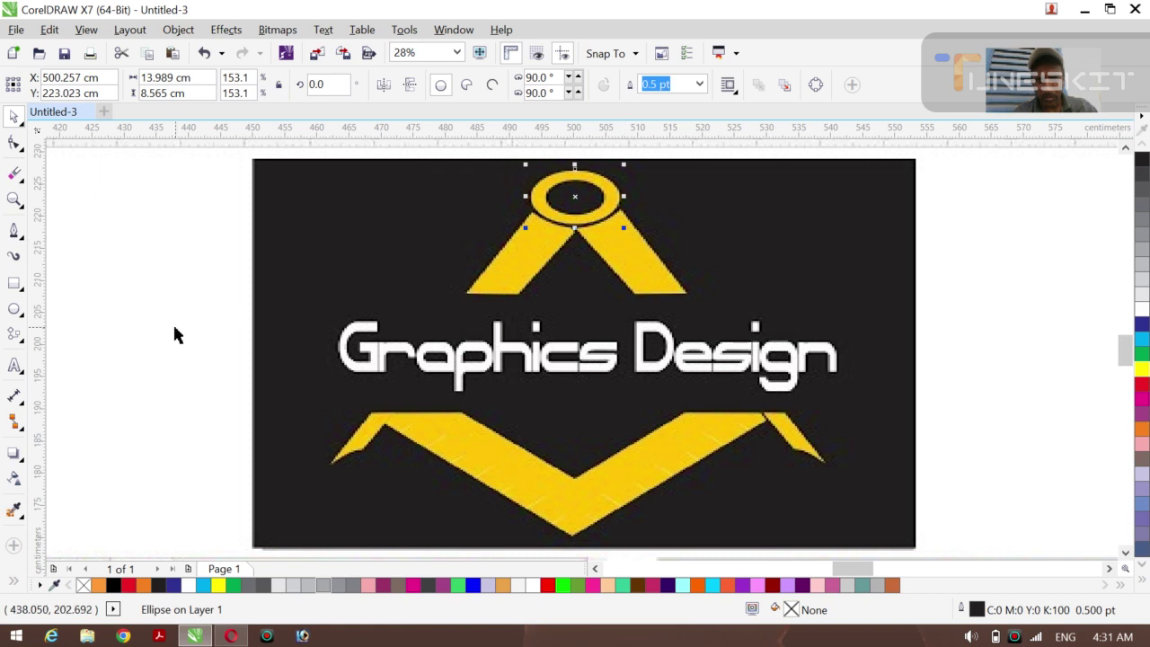
click(15, 585)
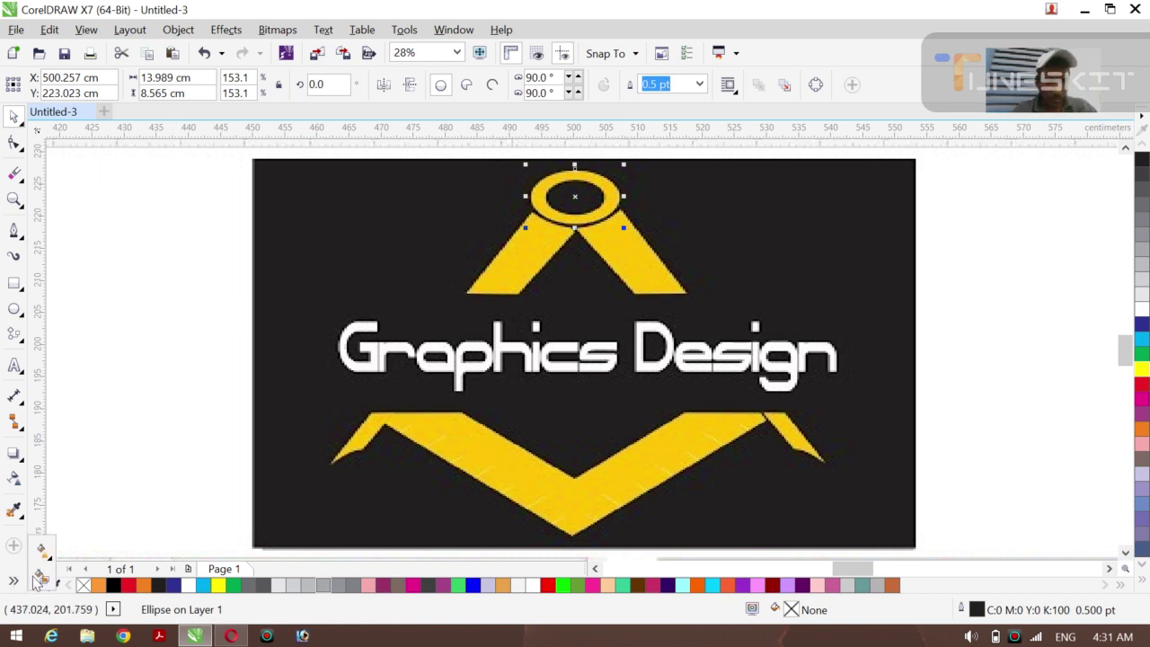
click(41, 575)
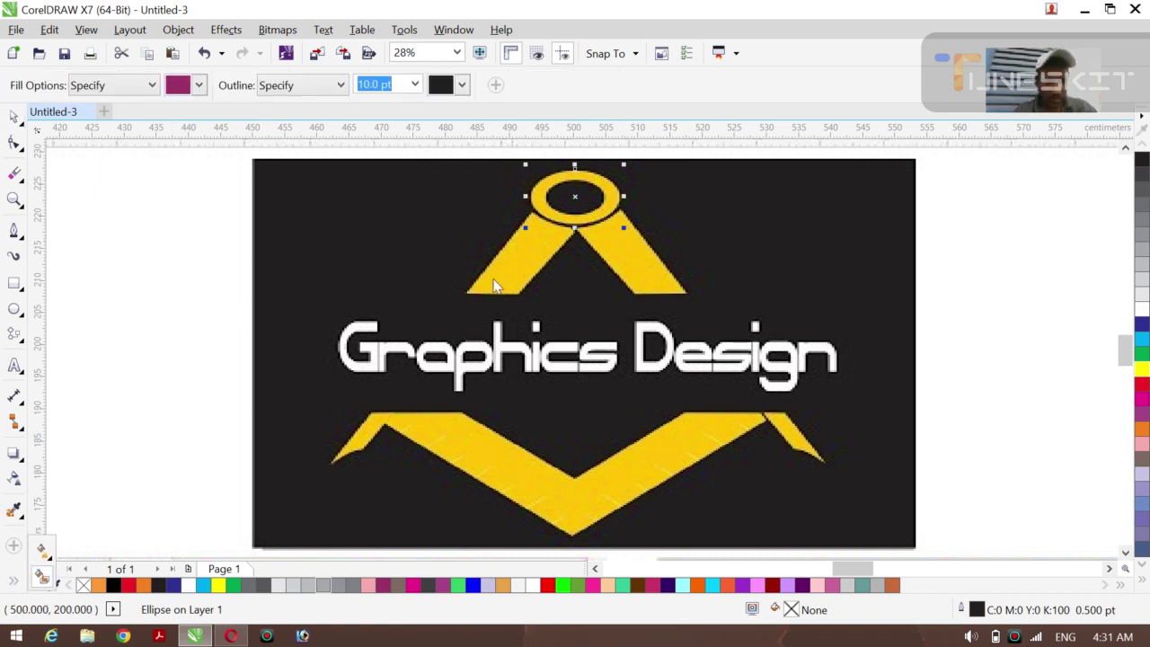
click(543, 205)
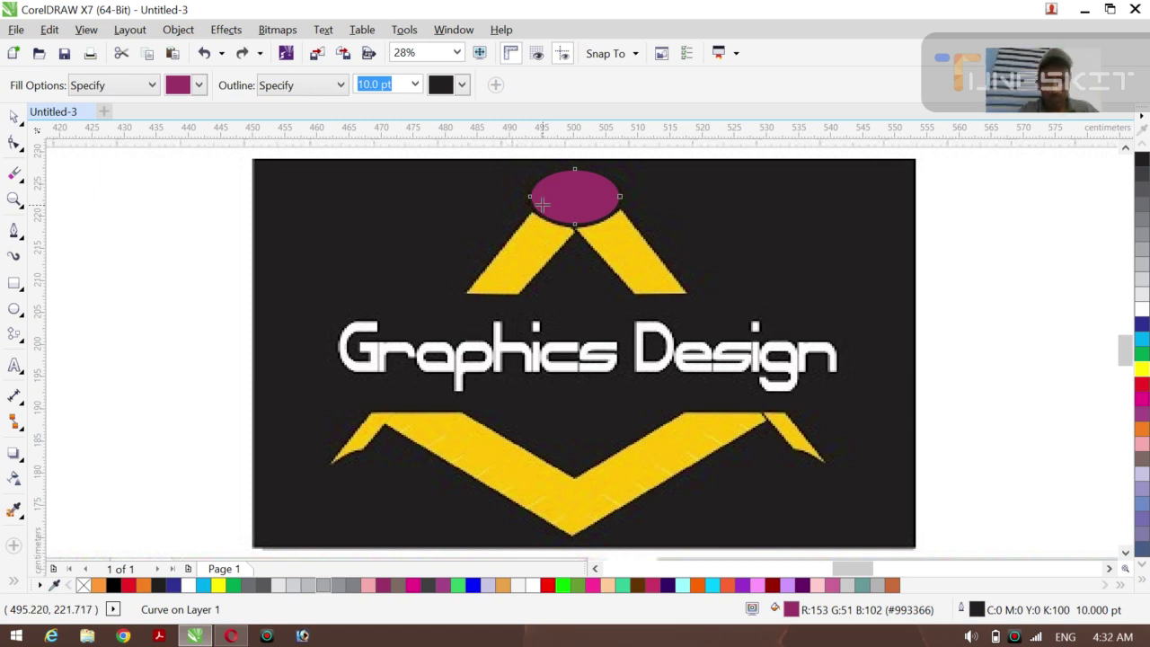
key(ctrl+z)
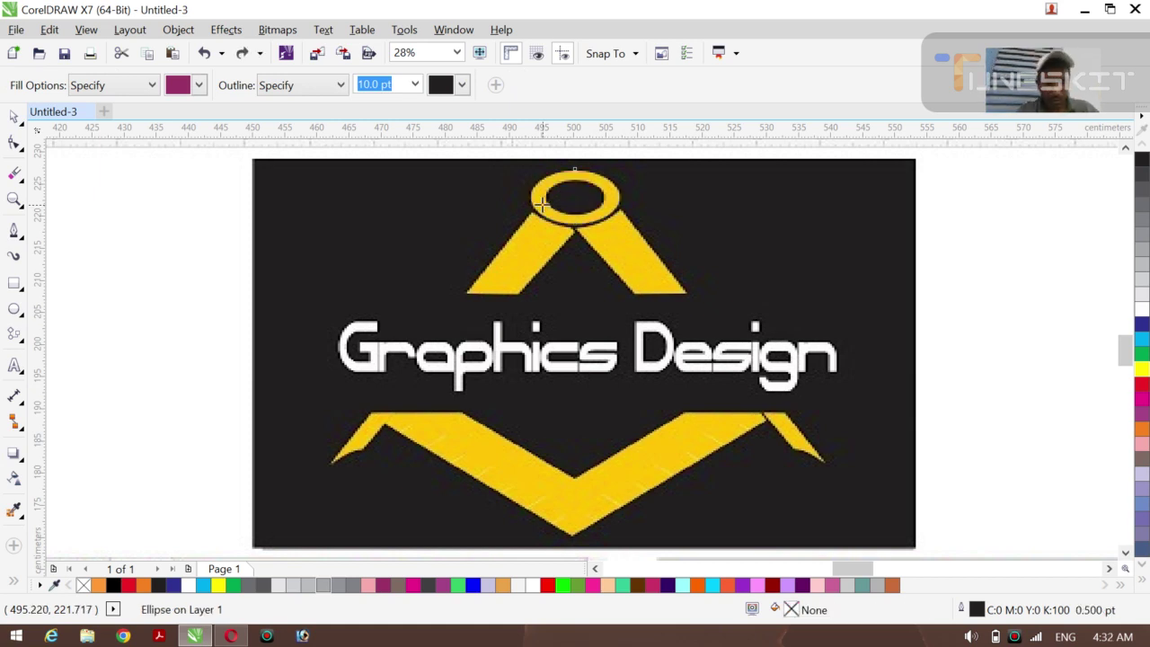
click(14, 115)
click(178, 284)
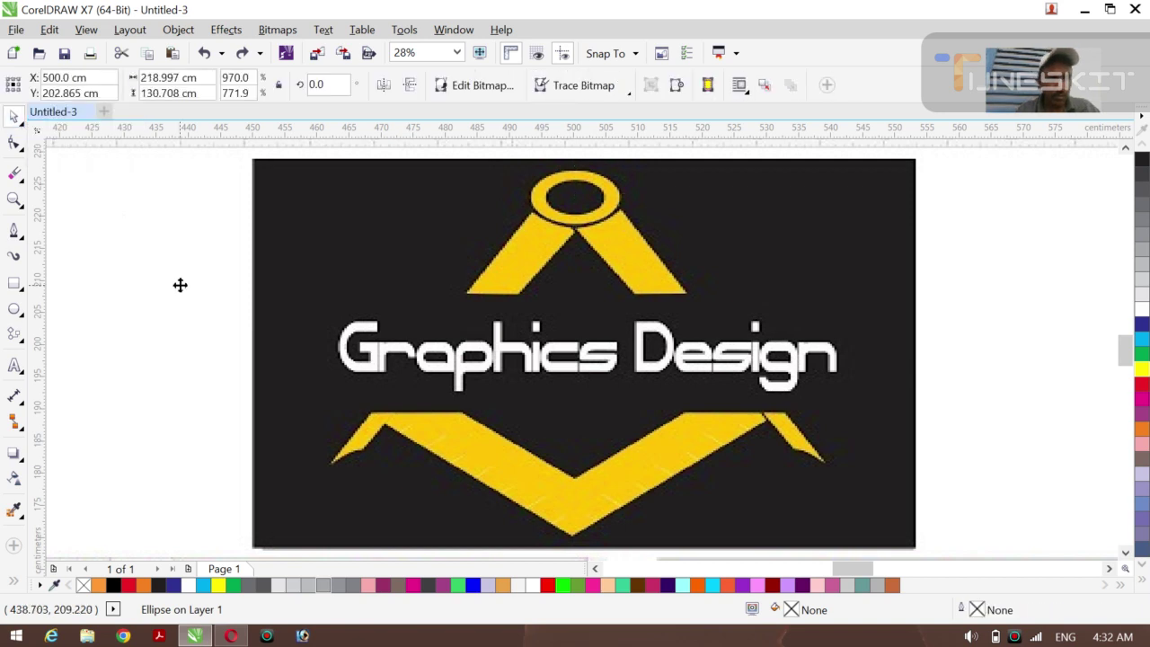
- Draw another ellipse for the ring's inner hole, centre it, and scale a copy to about 13.8 × 8.6 cm around the outer edge
click(14, 310)
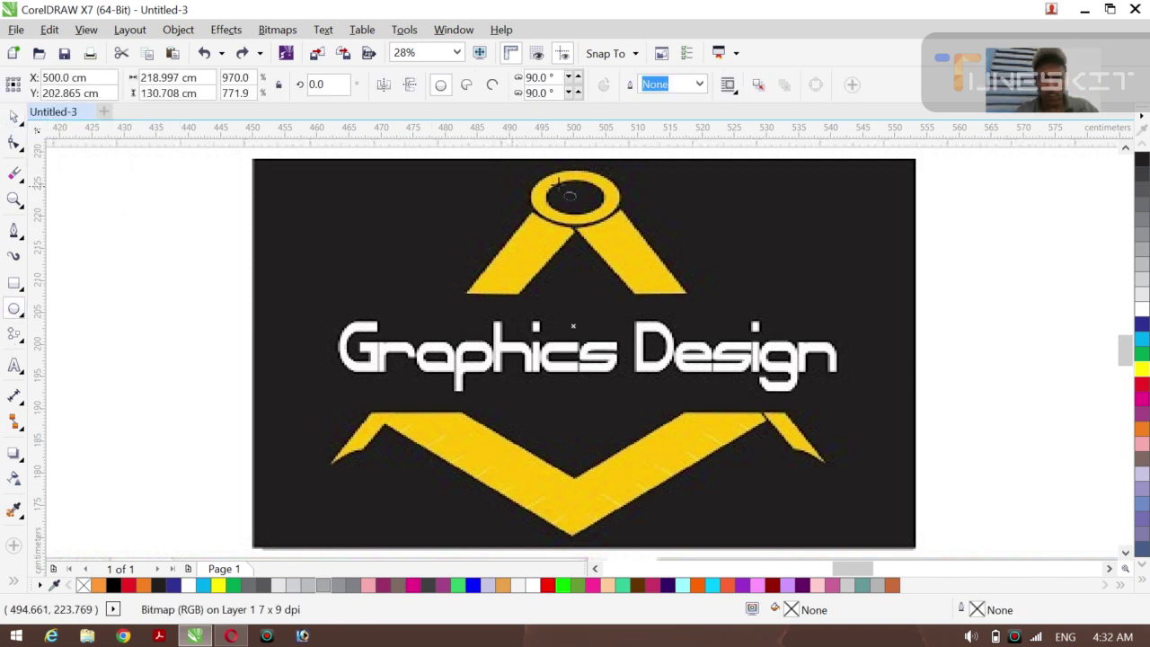
drag(554, 189, 618, 223)
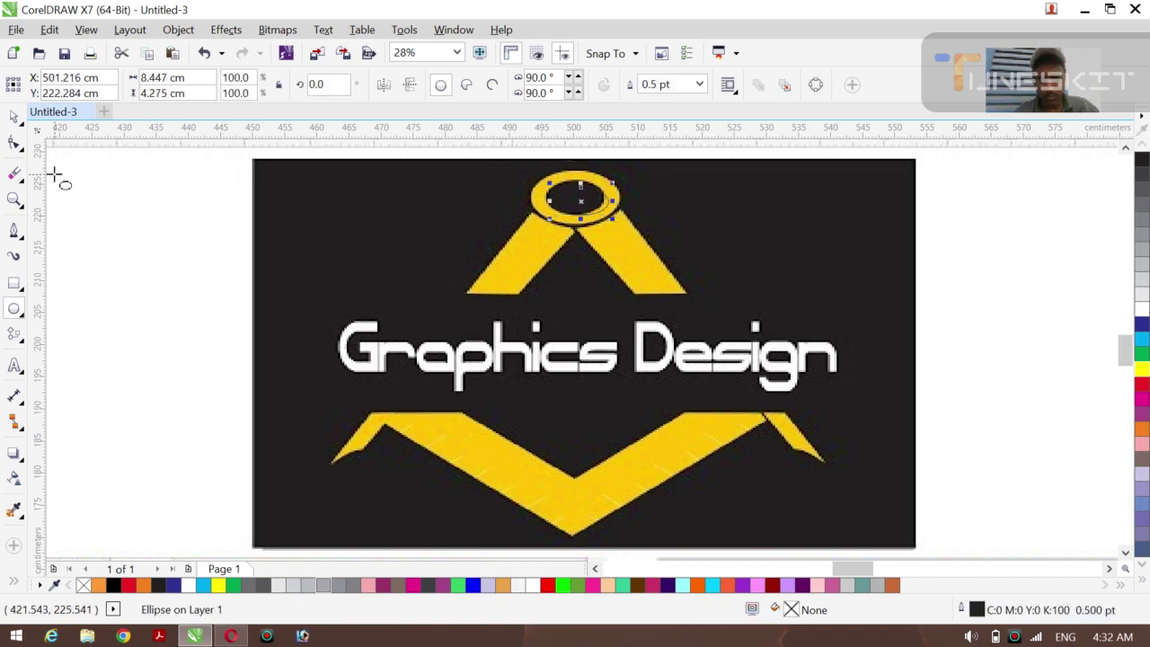
click(15, 117)
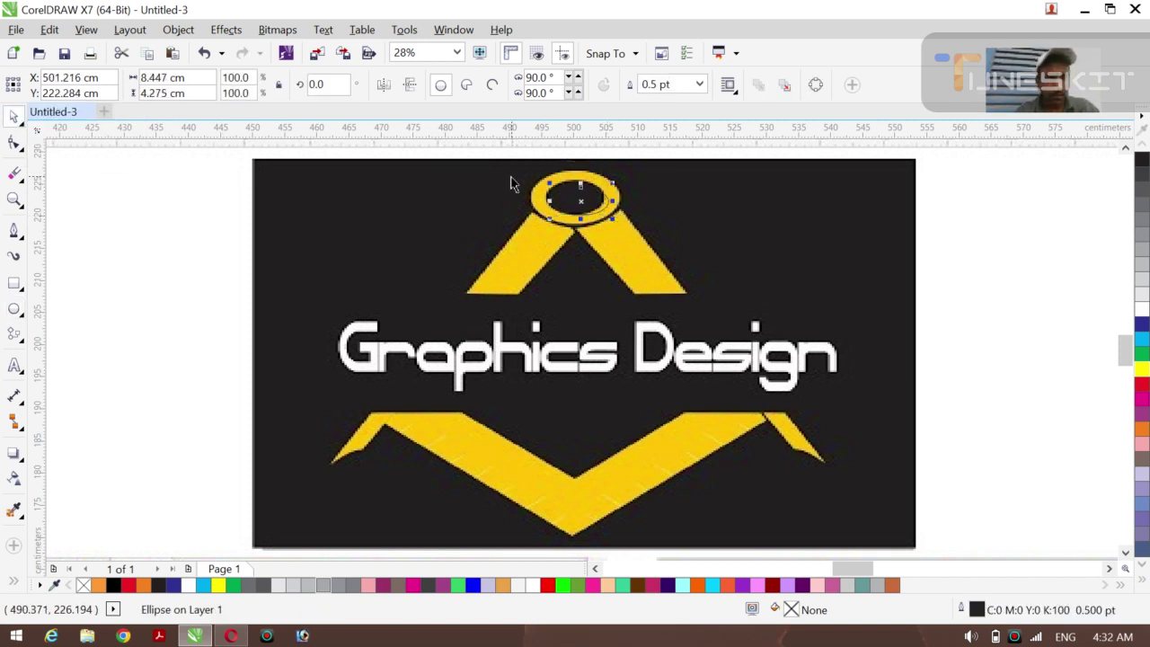
drag(582, 204, 575, 228)
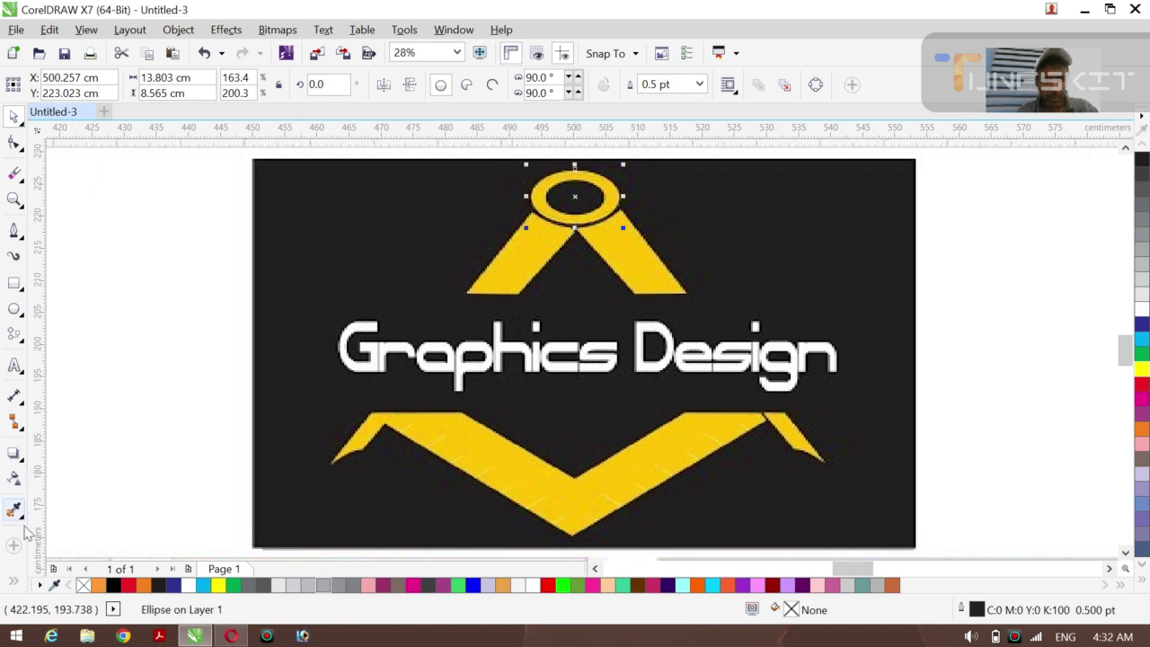
- Fill the ring between the ellipses with Smart Fill, using the #993366 fill colour and a 10 pt black outline
click(16, 586)
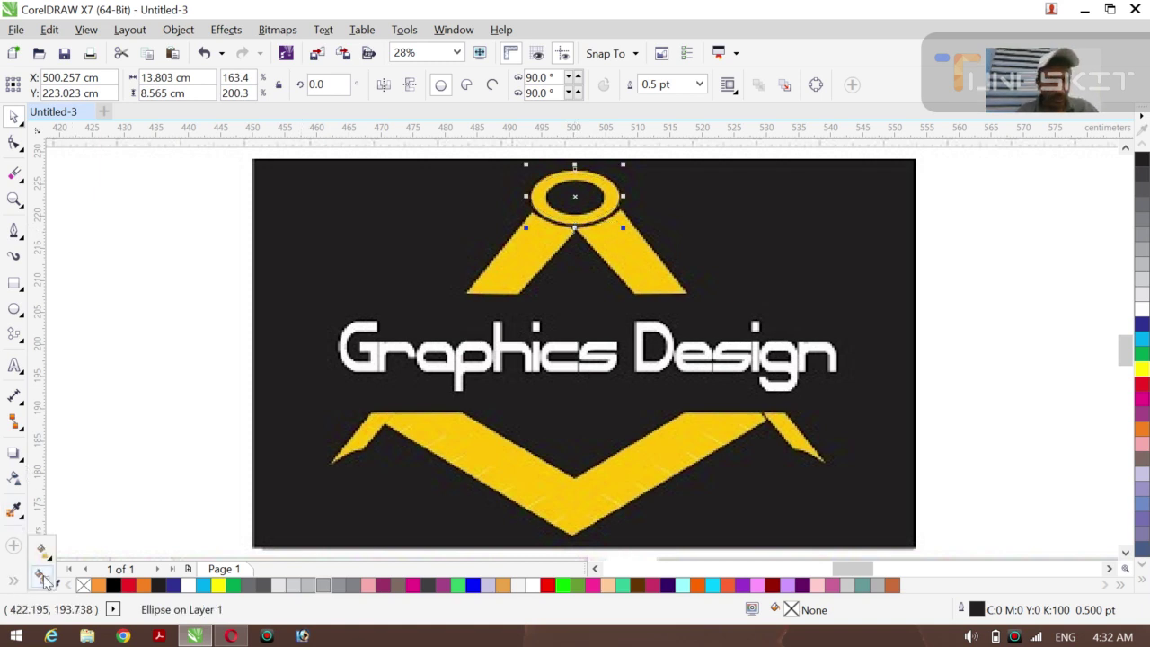
click(42, 577)
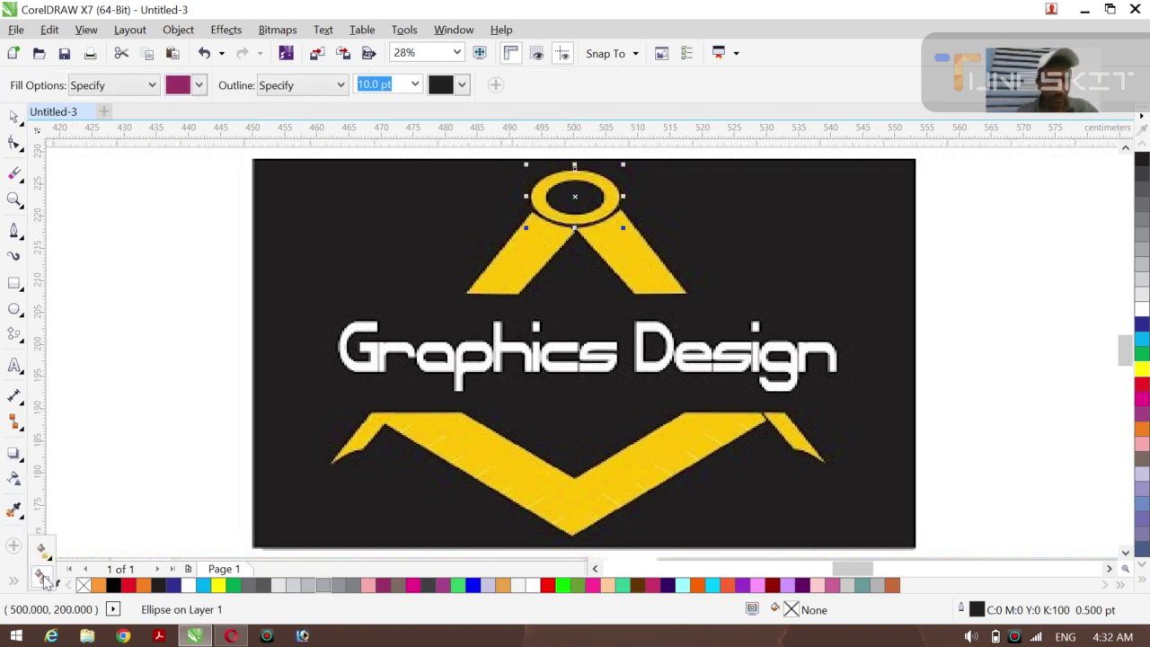
click(573, 214)
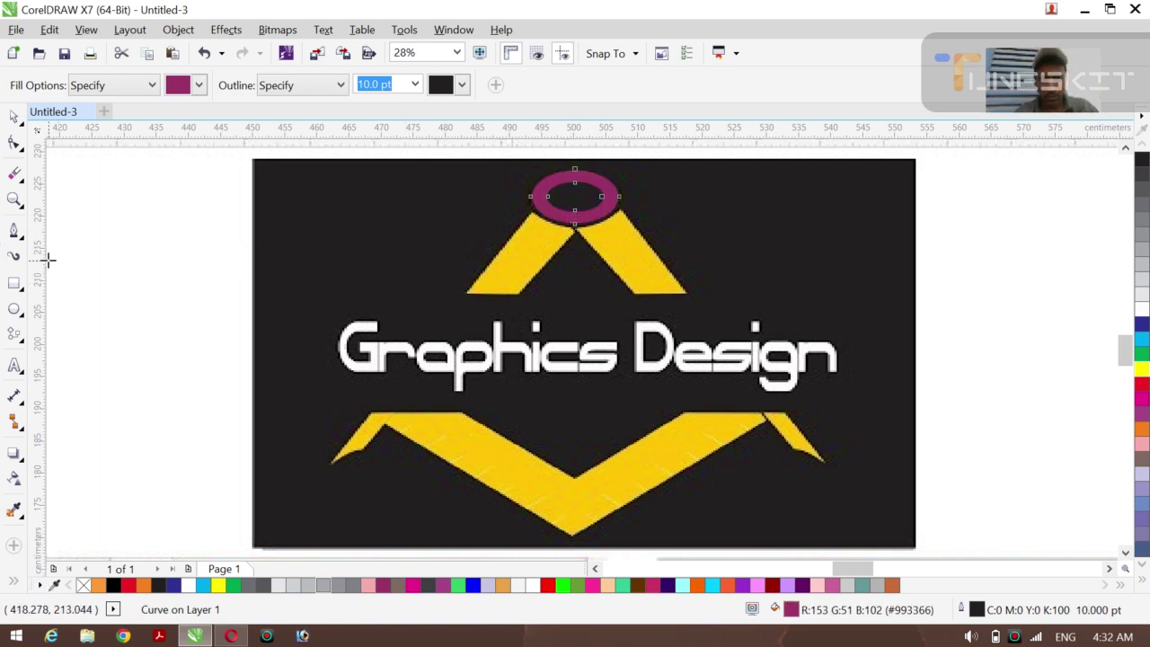
- Trace the yellow leg below the ring on its left side with the Pen tool as a closed four-cornered shape
click(12, 231)
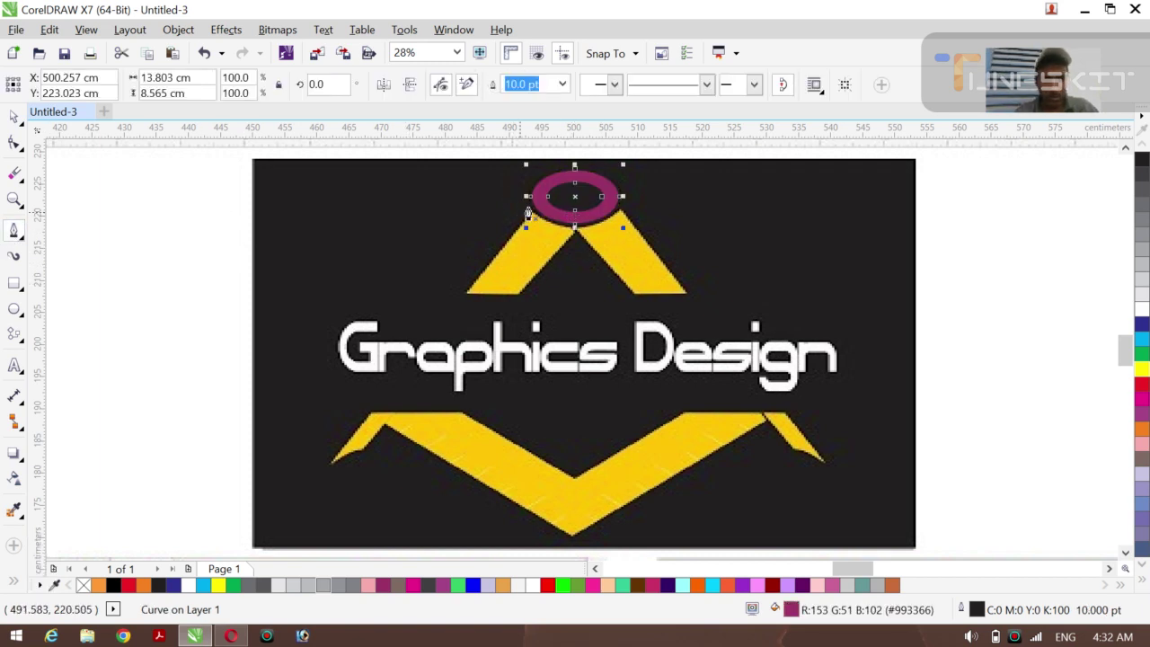
click(467, 300)
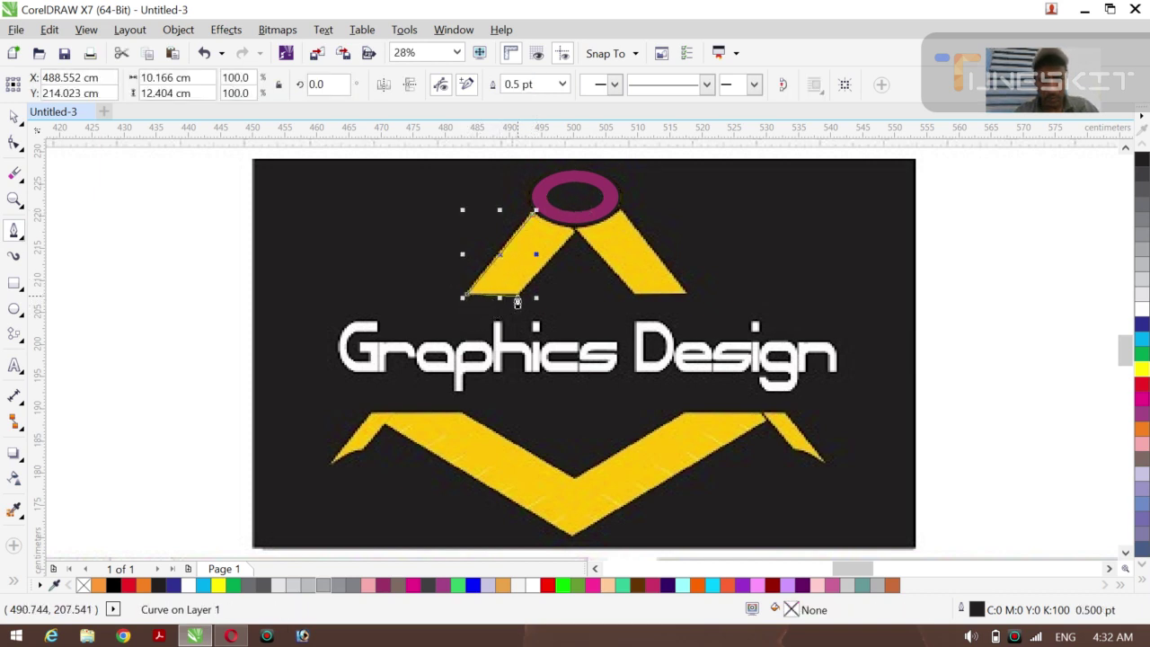
click(517, 302)
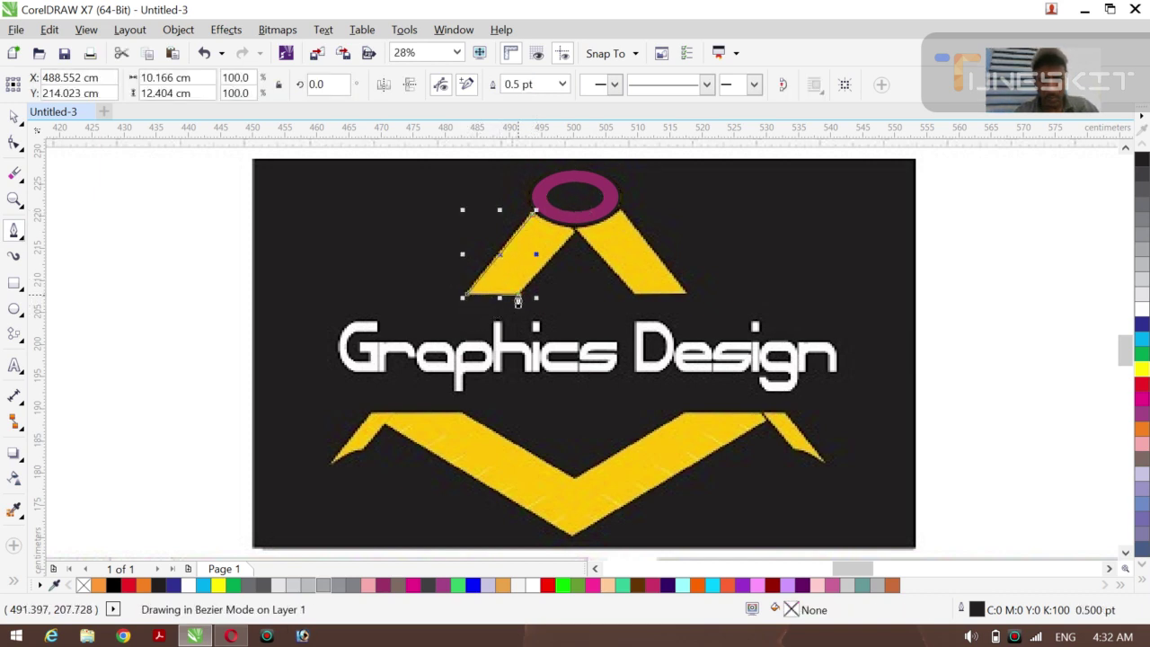
click(572, 234)
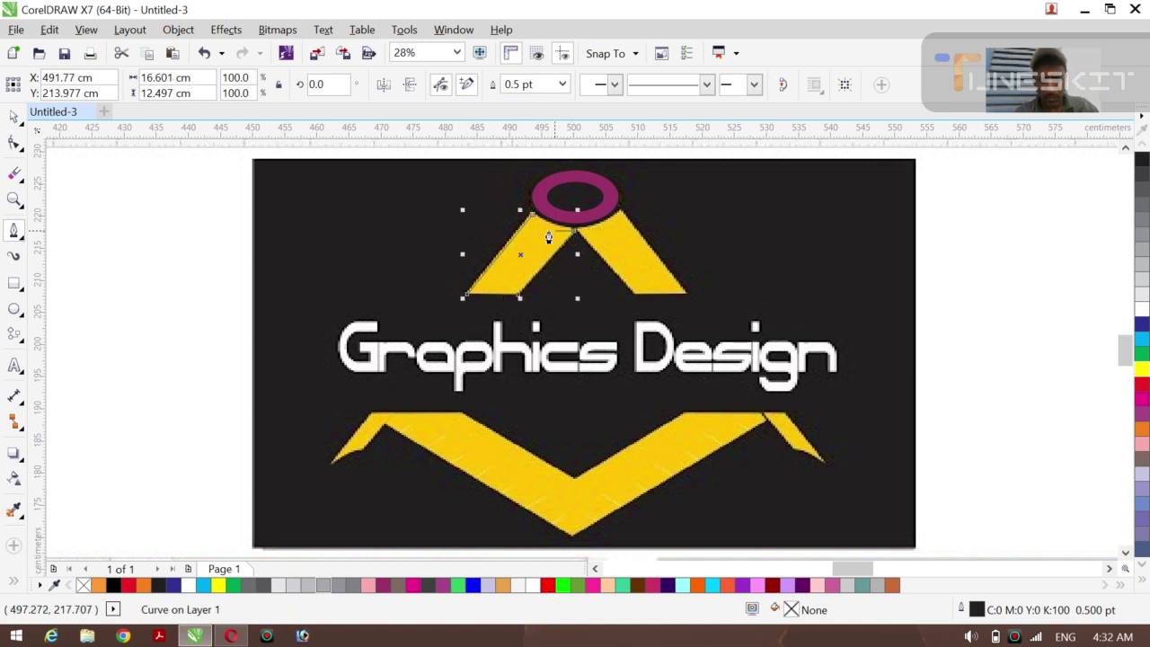
click(533, 222)
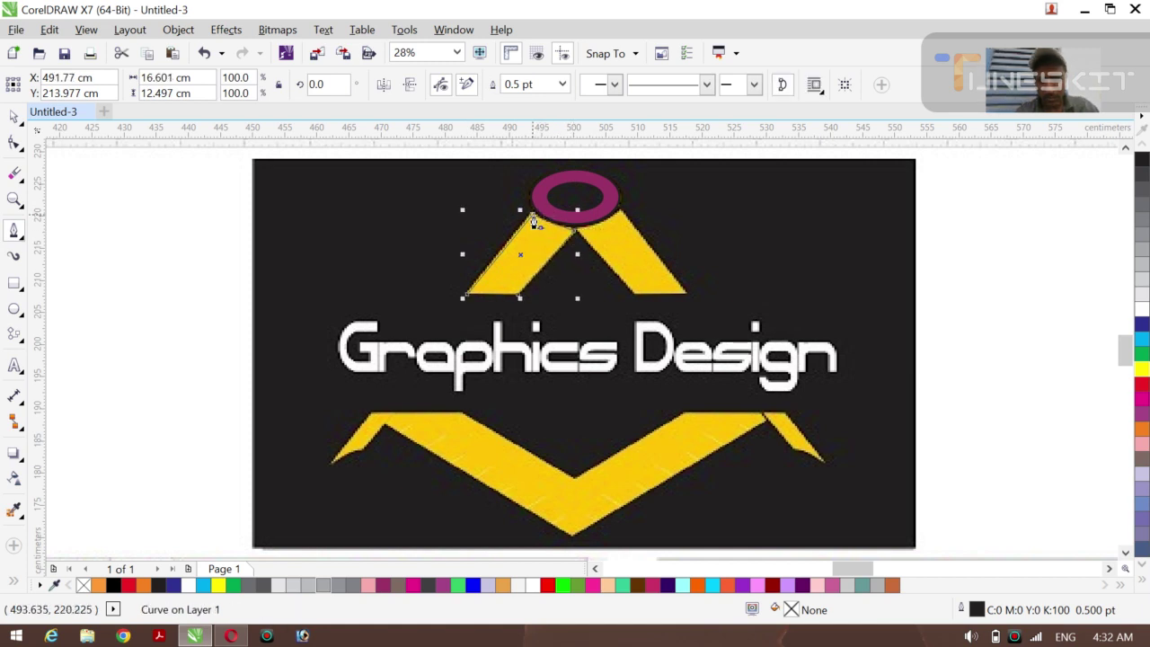
- Trace the yellow leg below the ring on its right side as a closed four-cornered shape
click(687, 301)
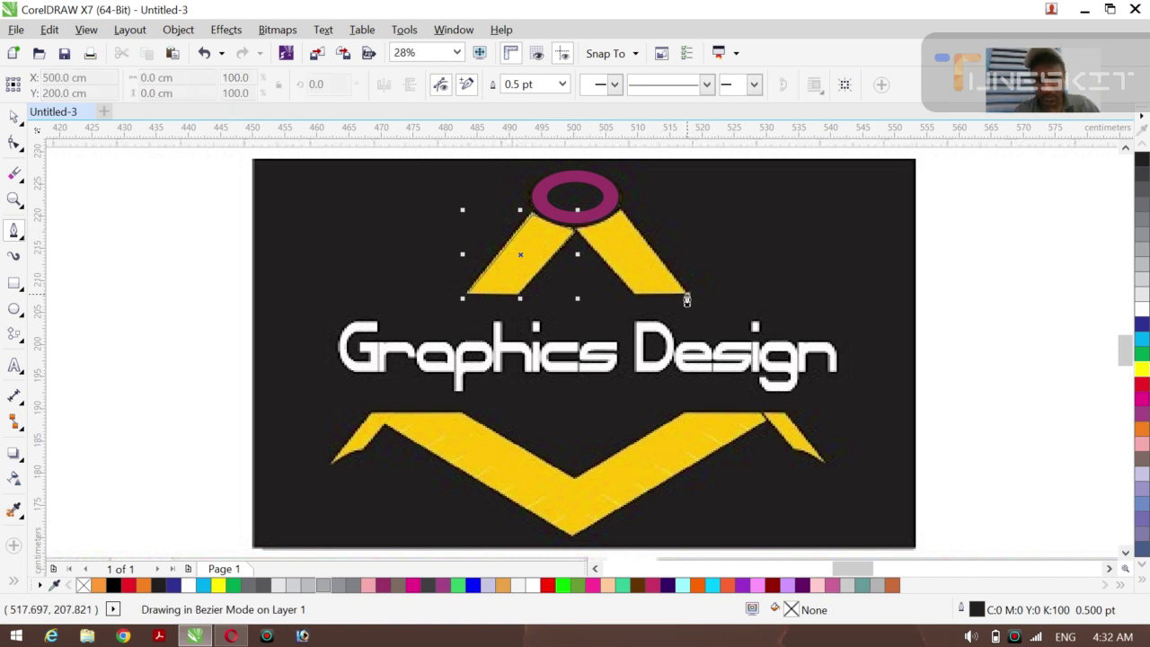
double_click(618, 215)
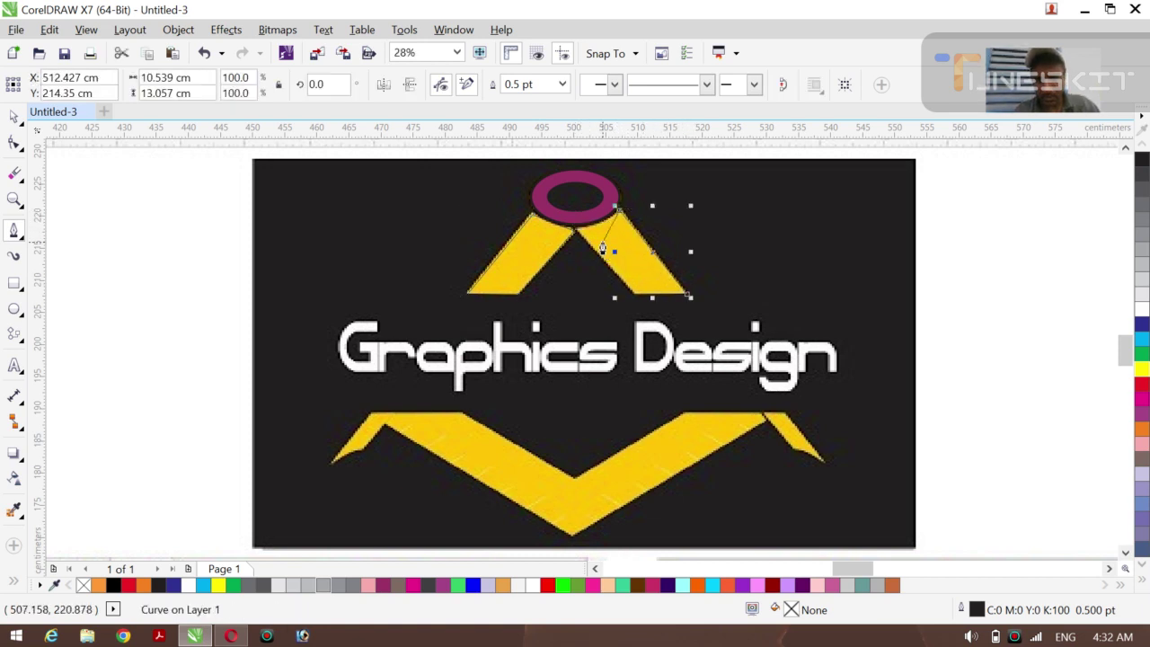
click(578, 235)
double_click(631, 302)
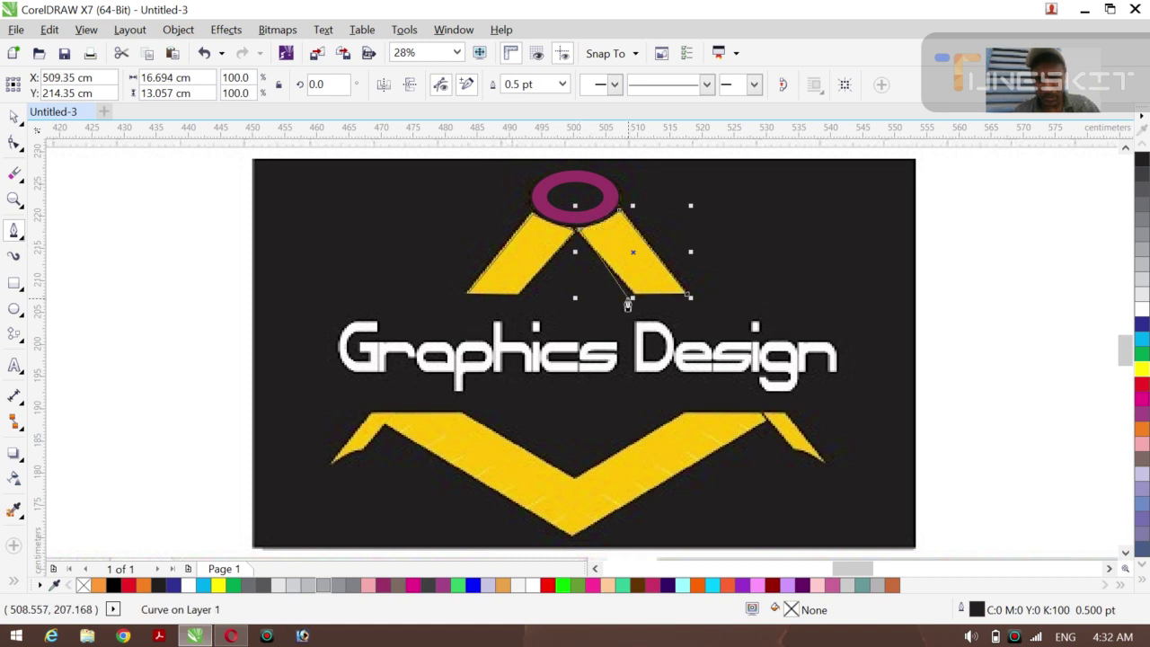
click(632, 301)
double_click(686, 301)
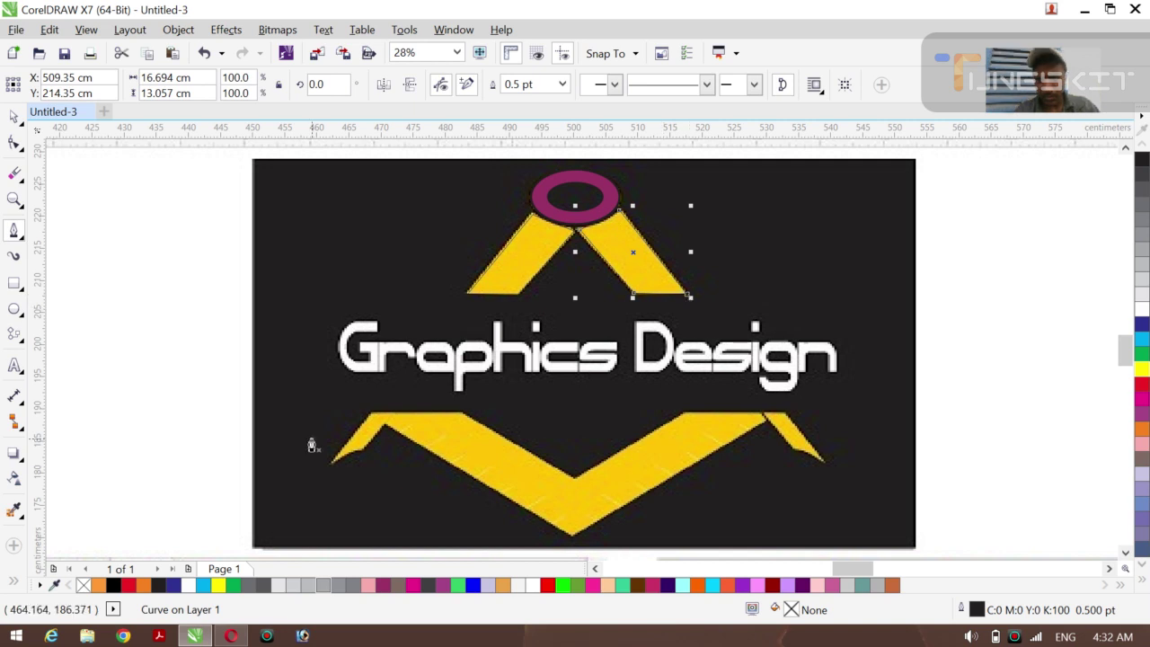
- Trace the wide yellow V shape below the text, including its left wing tip, as a closed Pen outline about 67.7 × 19.2 cm
click(461, 417)
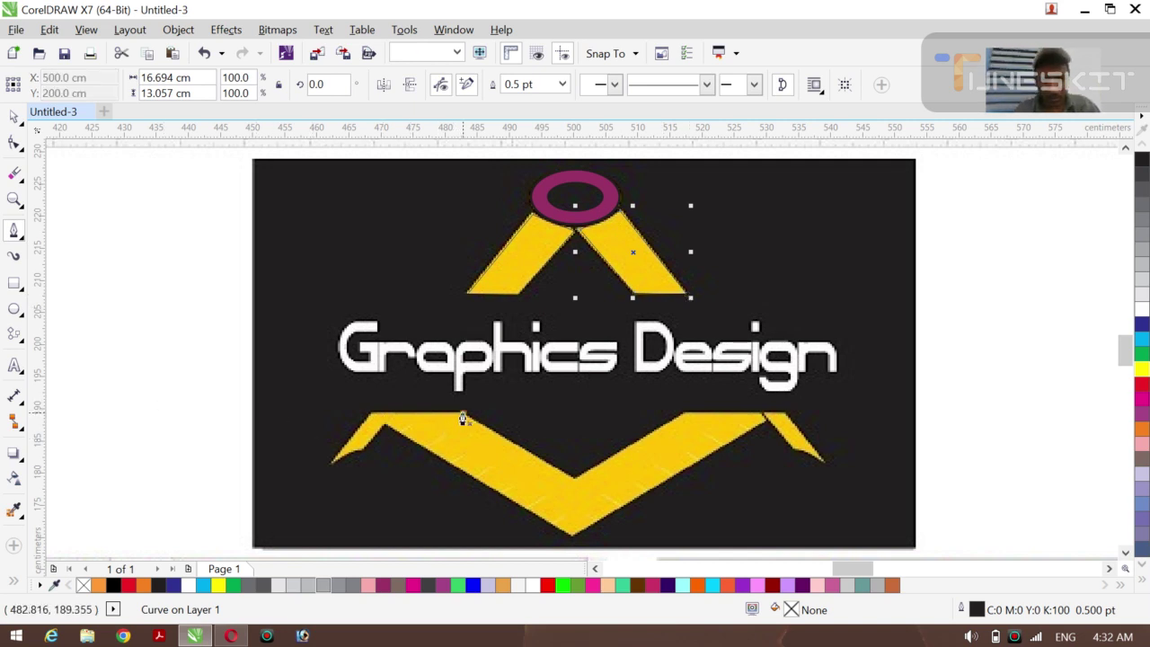
click(572, 482)
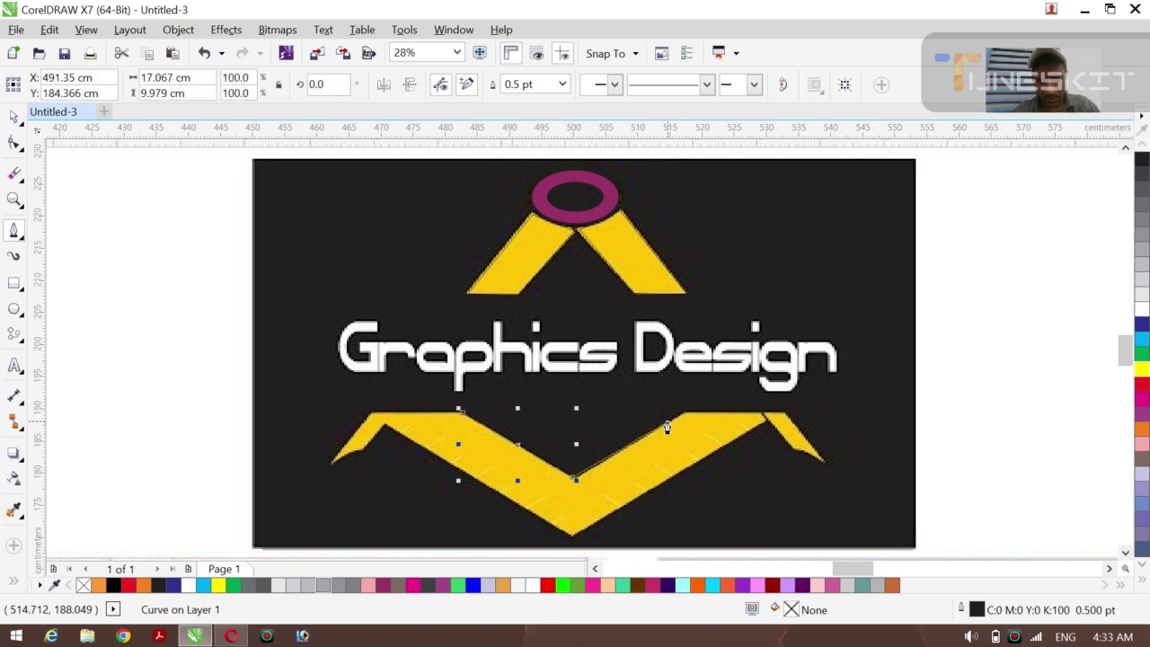
click(685, 417)
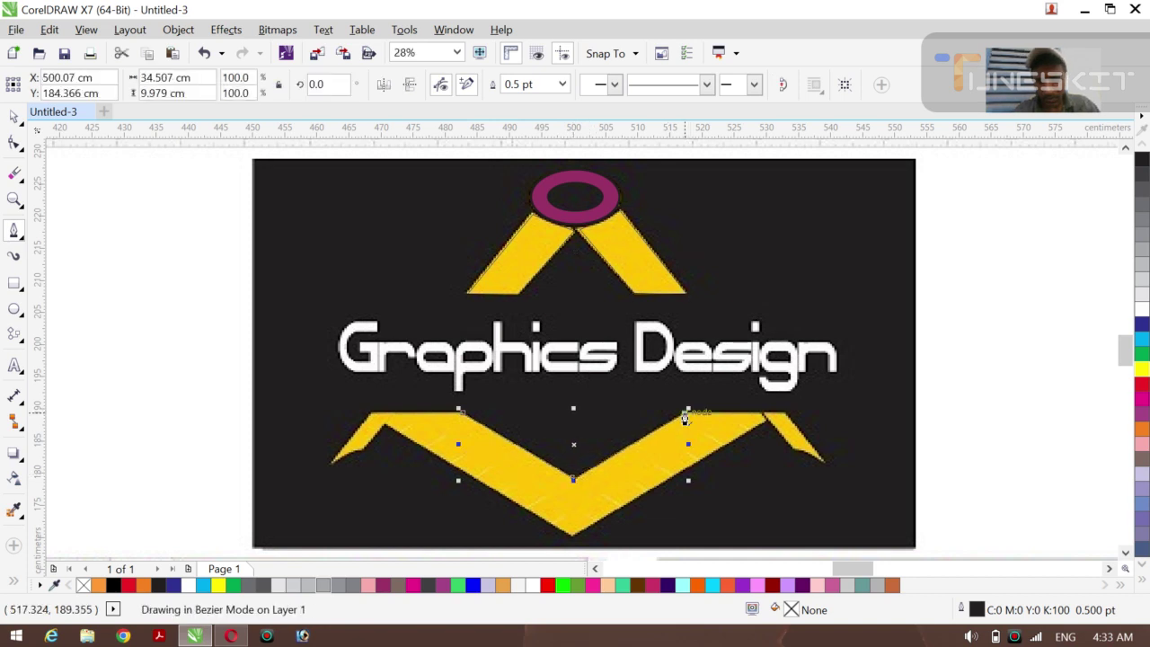
click(762, 422)
click(761, 421)
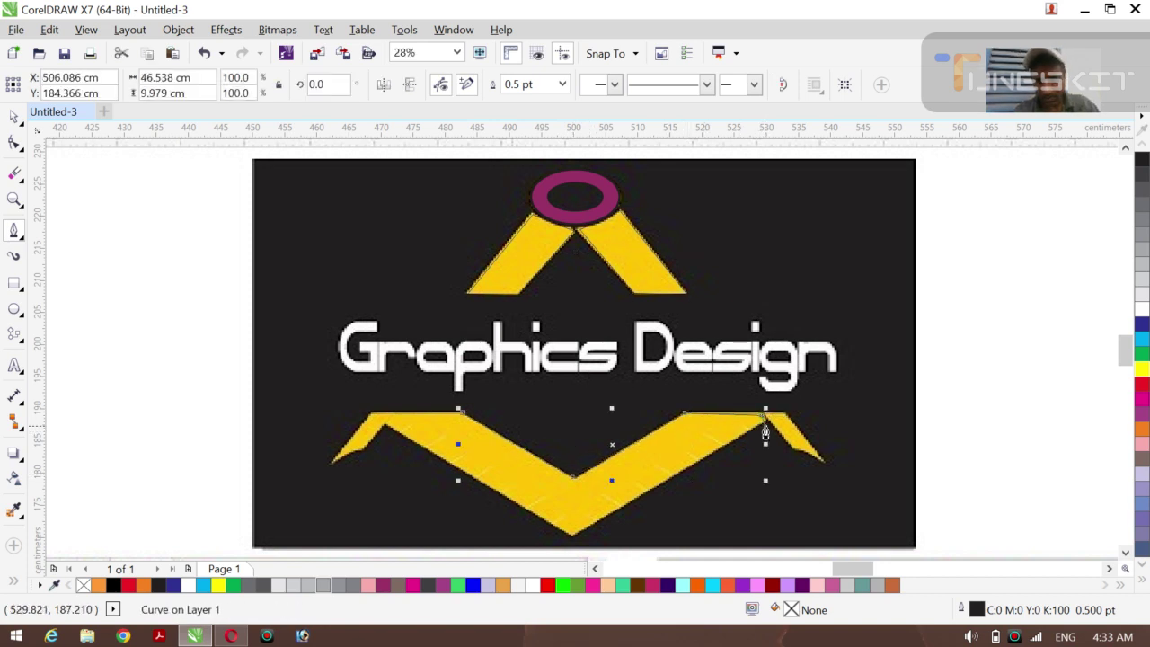
click(765, 430)
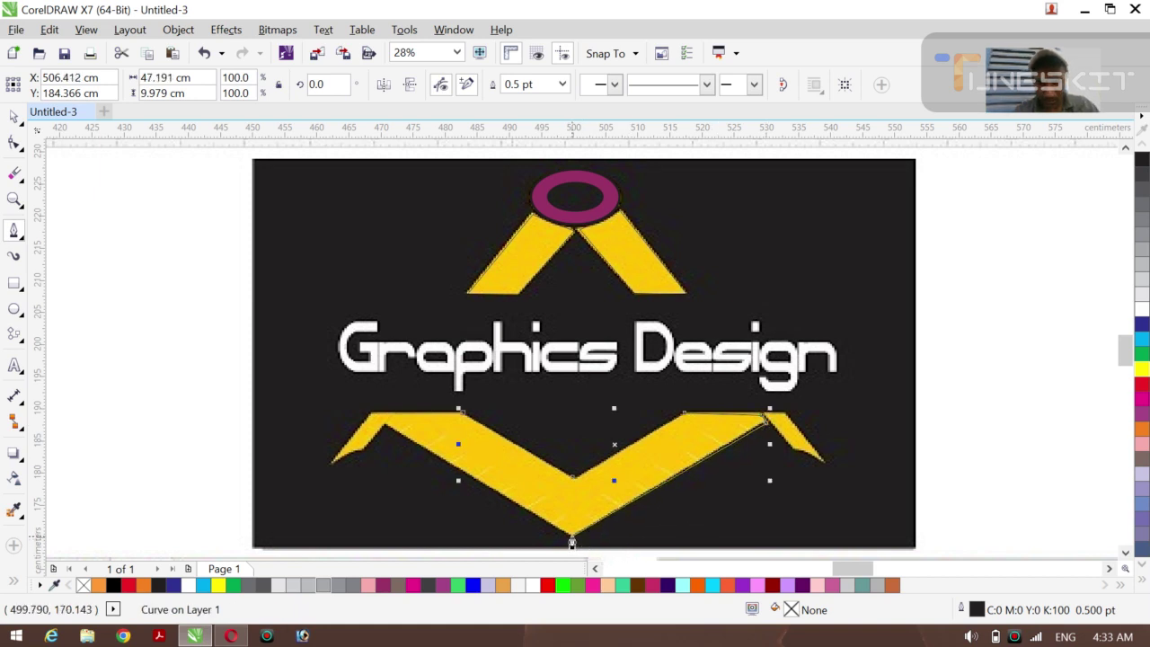
click(571, 539)
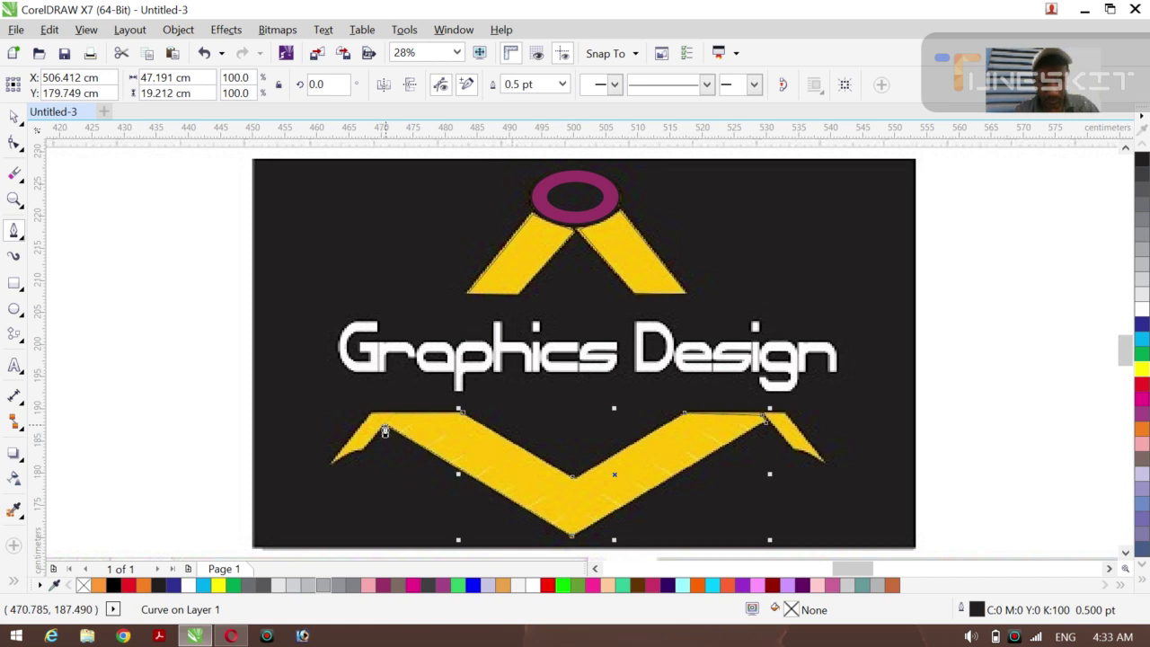
click(384, 430)
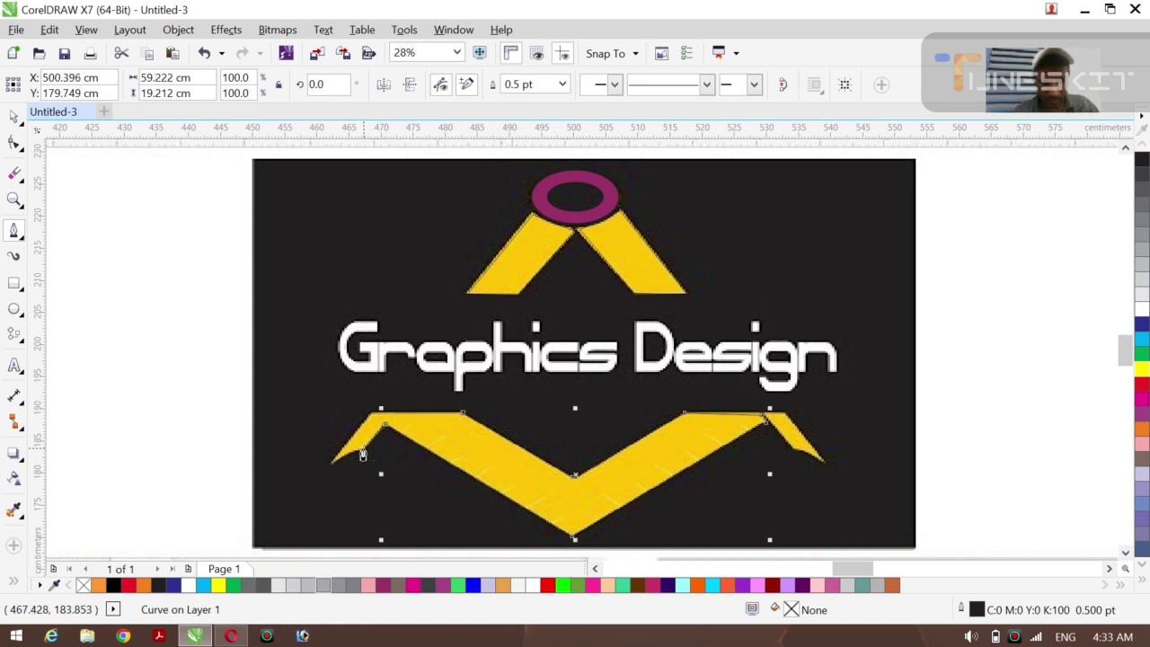
click(362, 447)
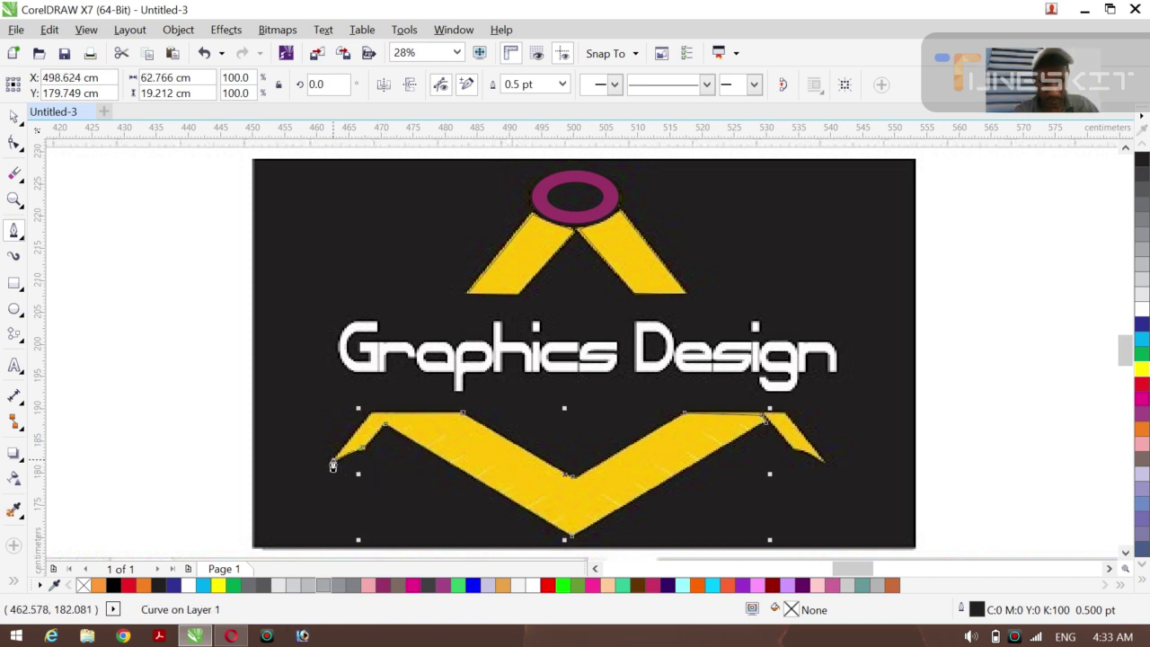
click(332, 461)
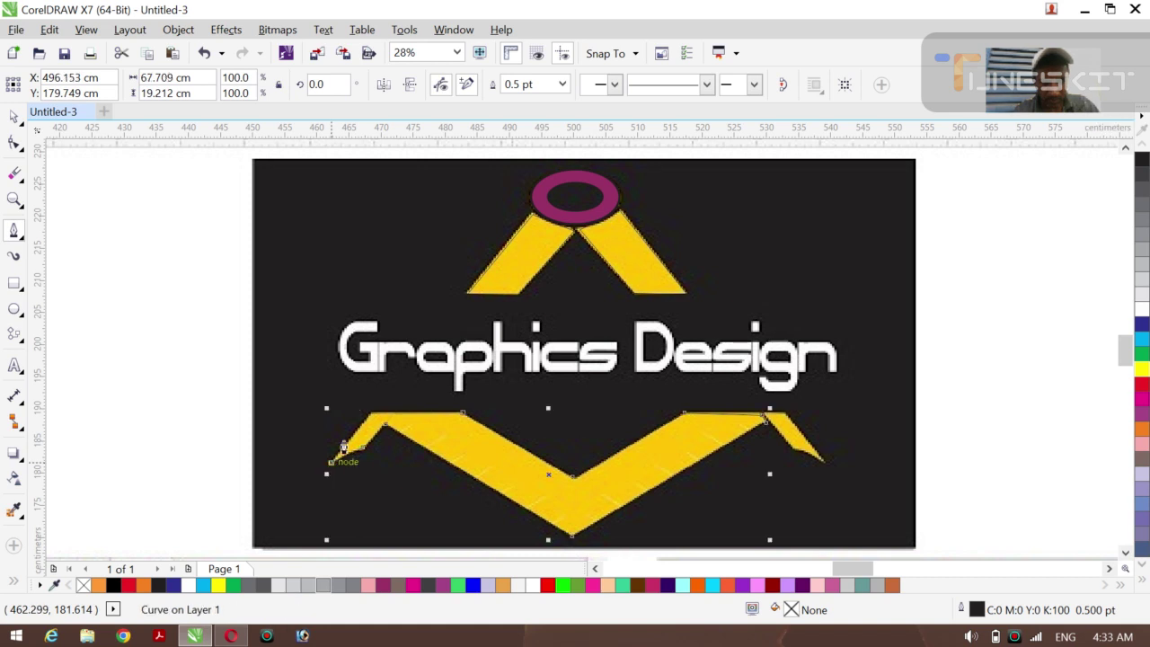
click(370, 419)
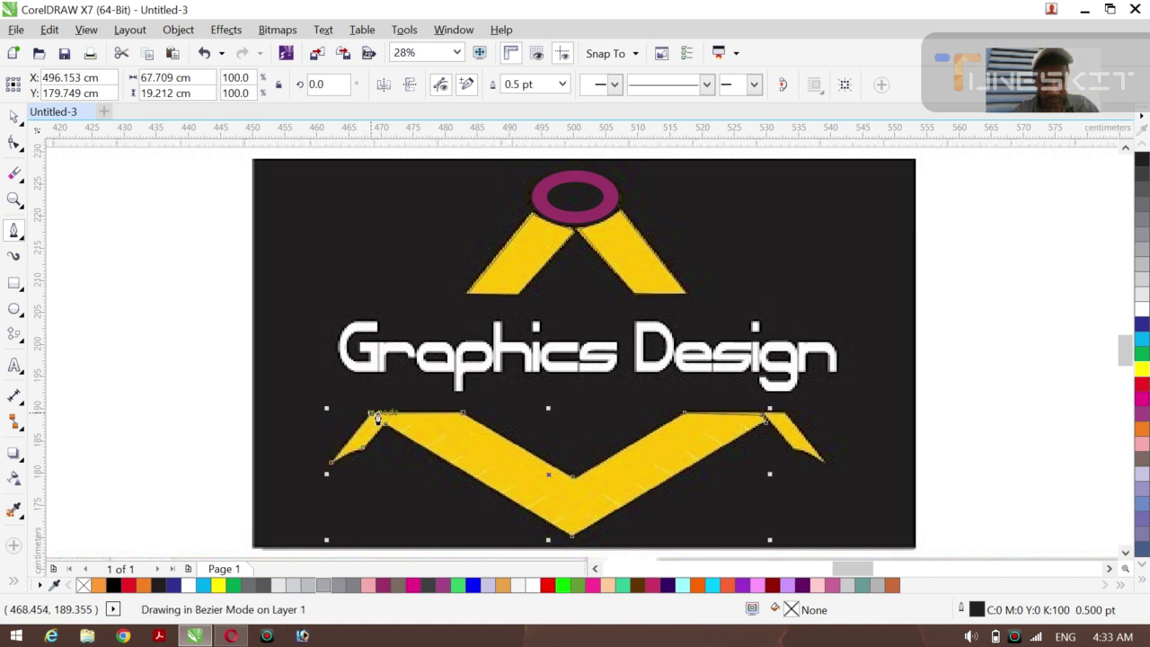
click(462, 418)
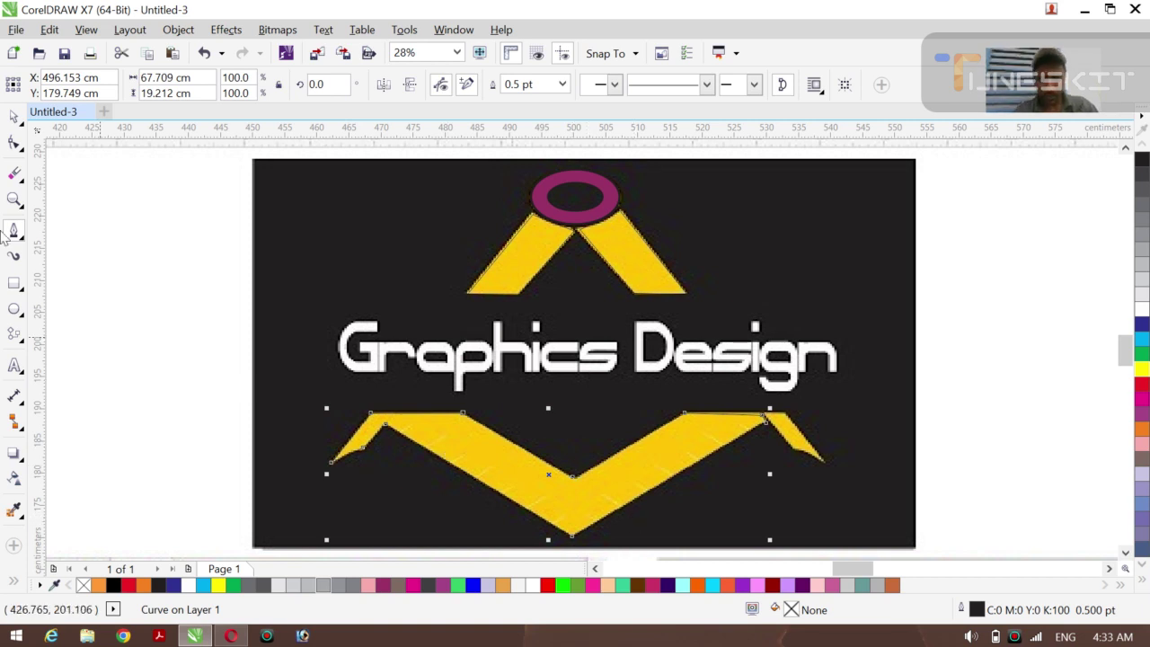
- Fill the traced V shape with Smart Fill using a 10 pt black outline, and recolour its fill to yellow (C0 M0 Y100 K0)
click(14, 117)
click(56, 115)
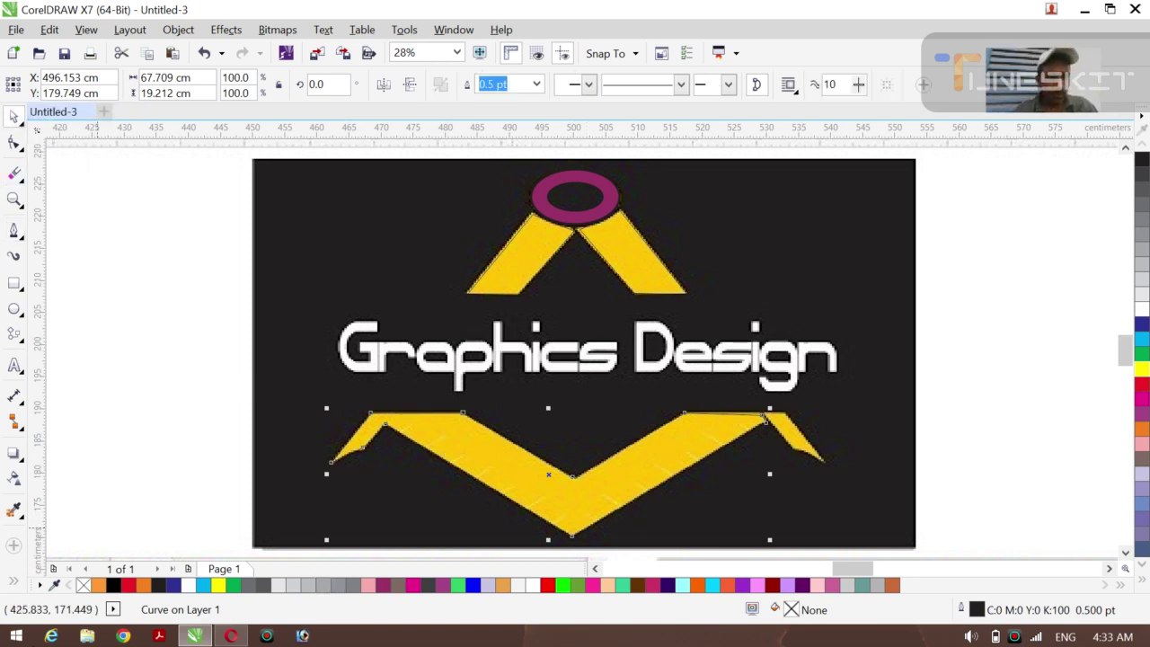
click(14, 582)
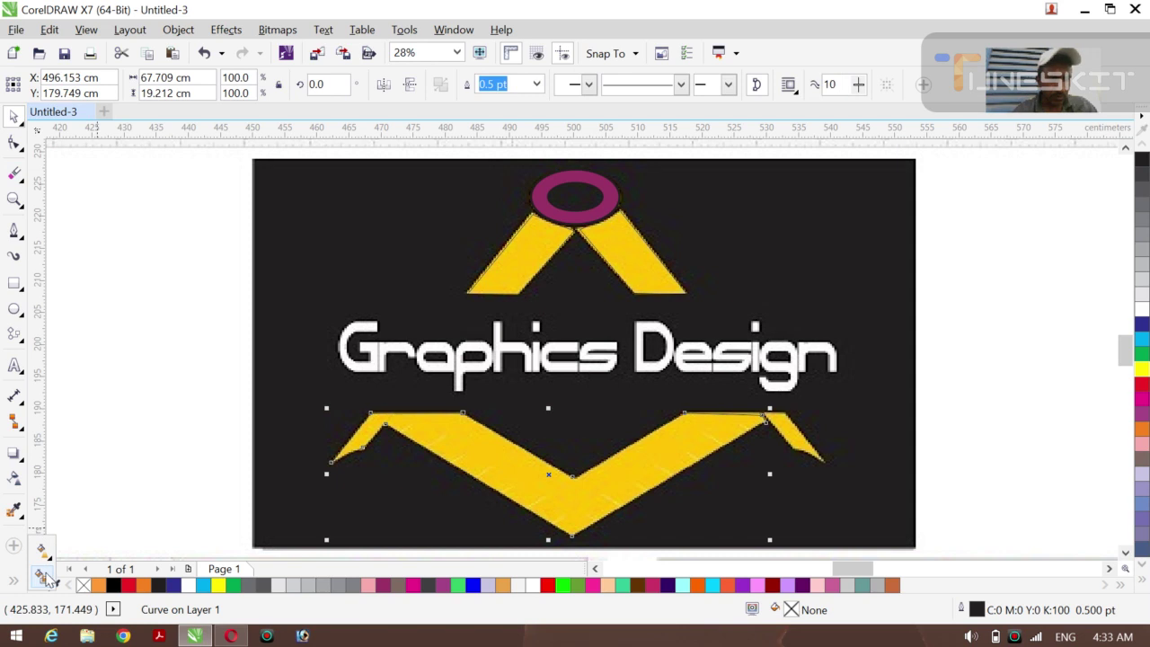
click(42, 576)
click(508, 455)
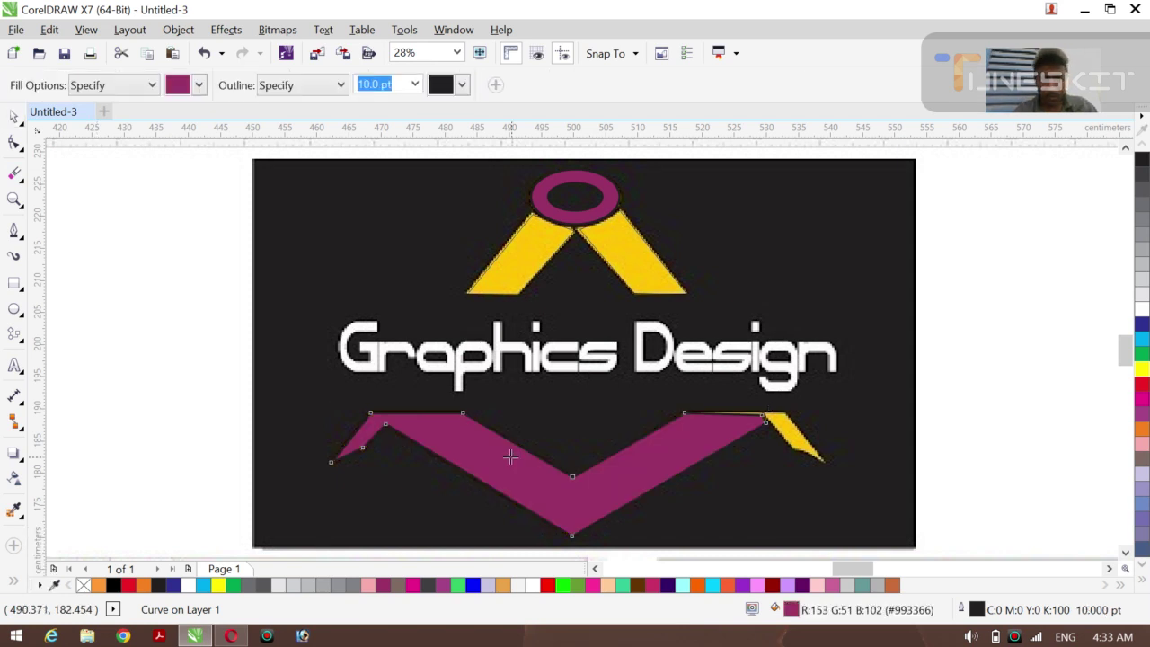
click(1140, 372)
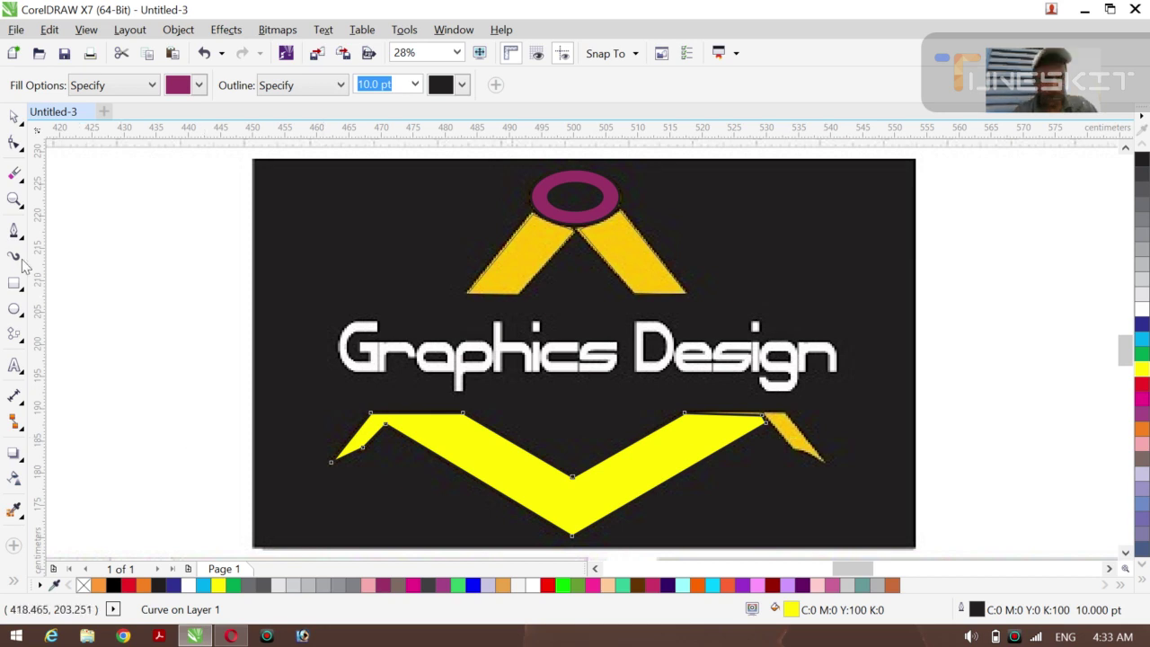
- Trace the detached wing tip at the V shape's right end with the Pen tool as a closed shape about 8.1 × 7.0 cm
click(14, 232)
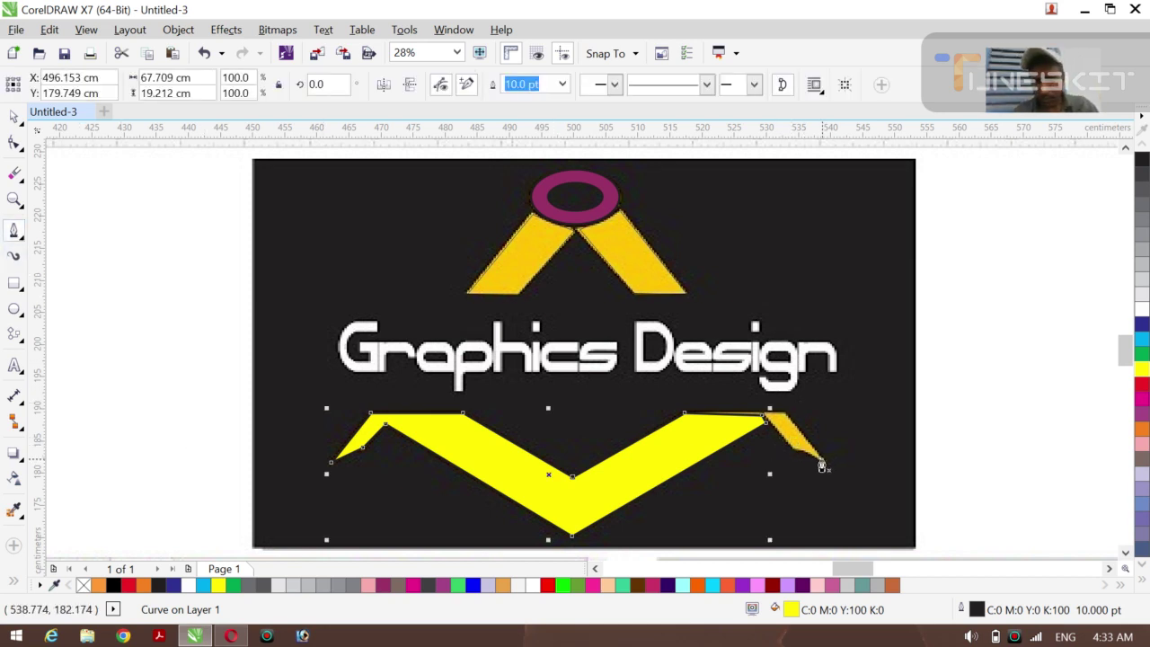
click(821, 465)
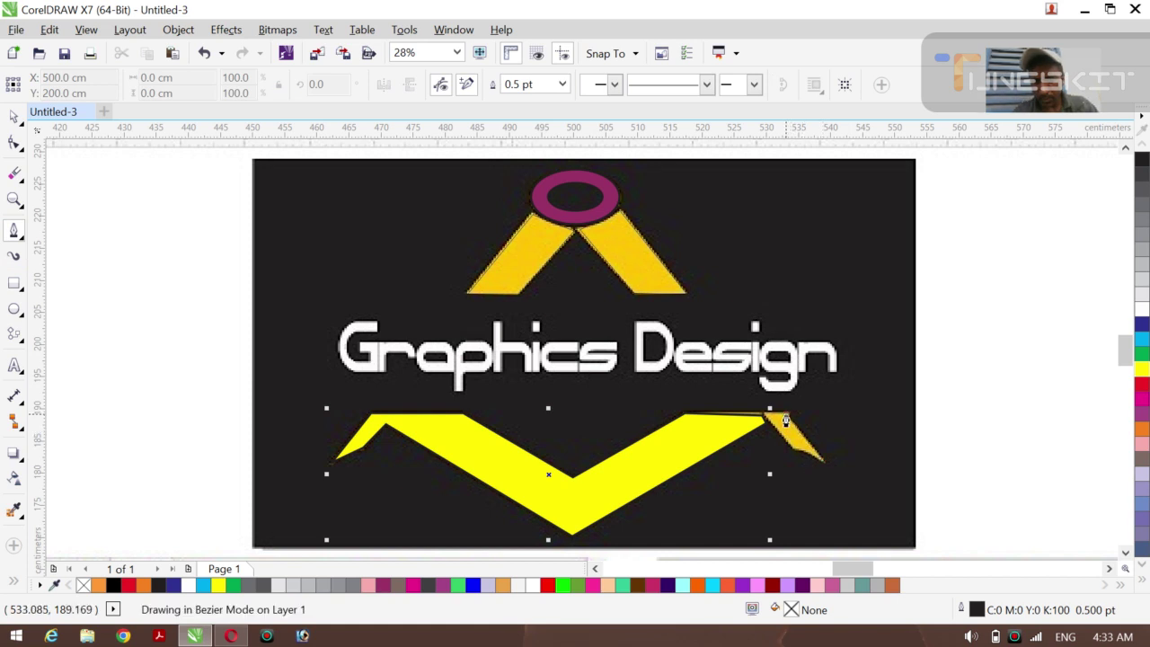
click(783, 419)
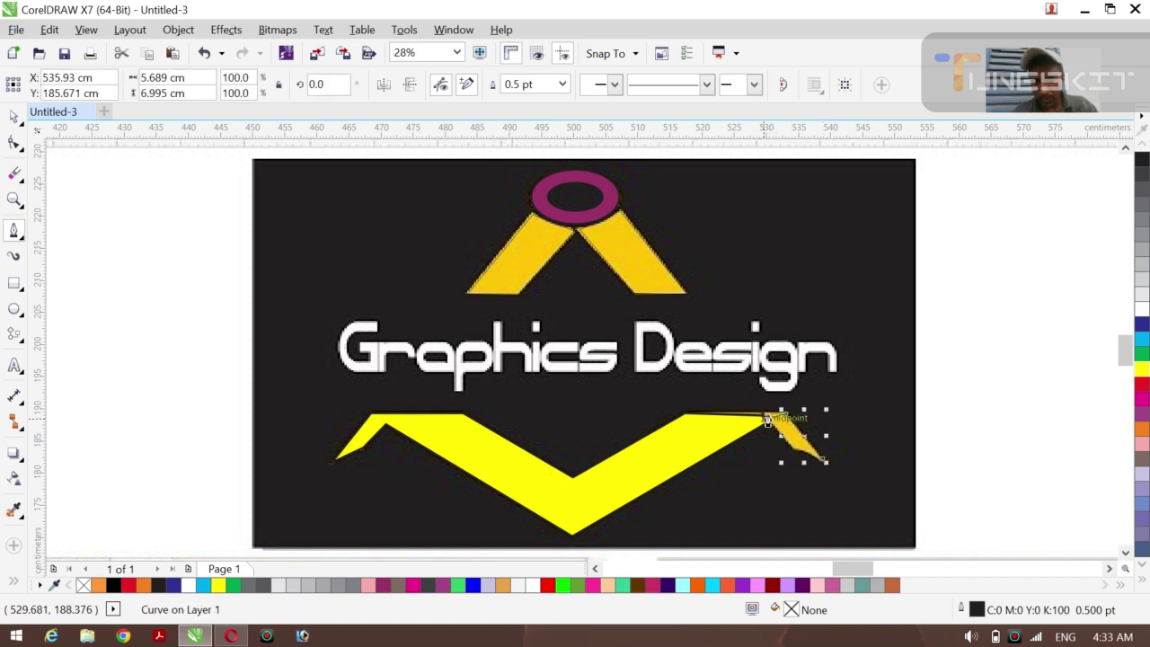
click(769, 420)
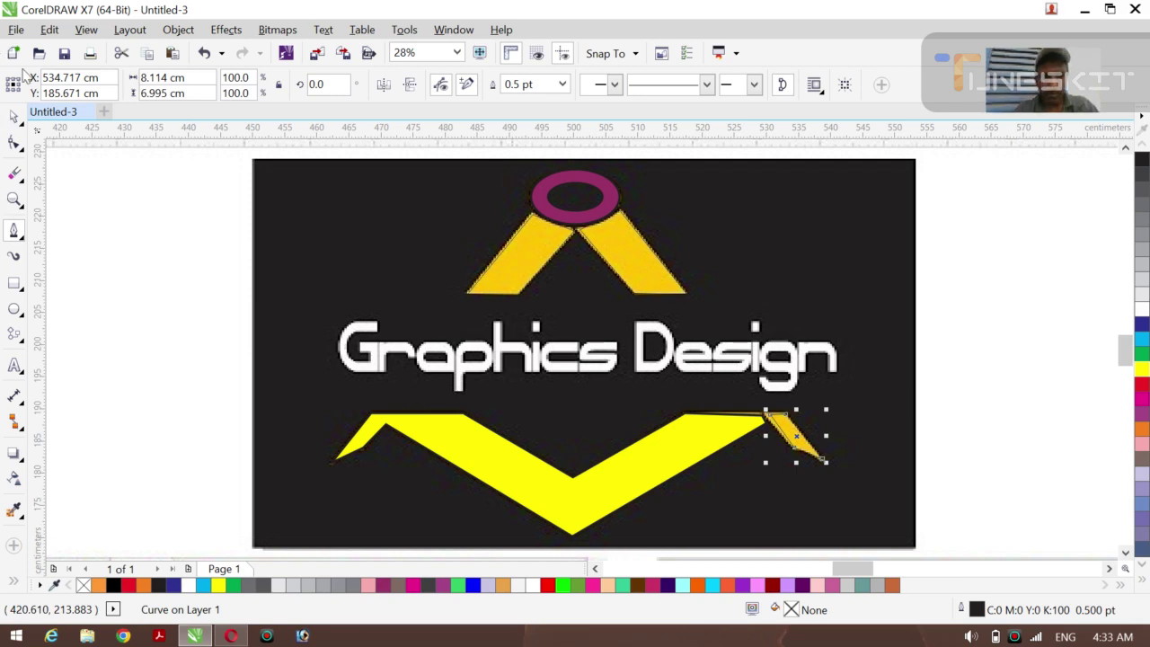
click(187, 368)
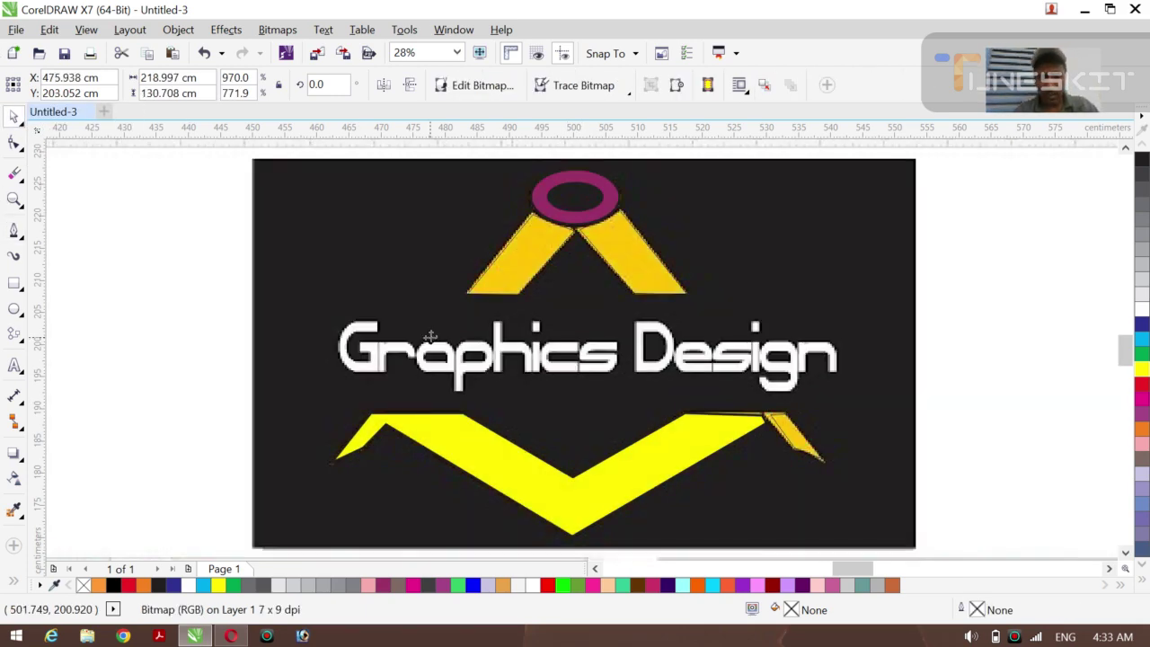
drag(554, 334, 431, 337)
key(ctrl+z)
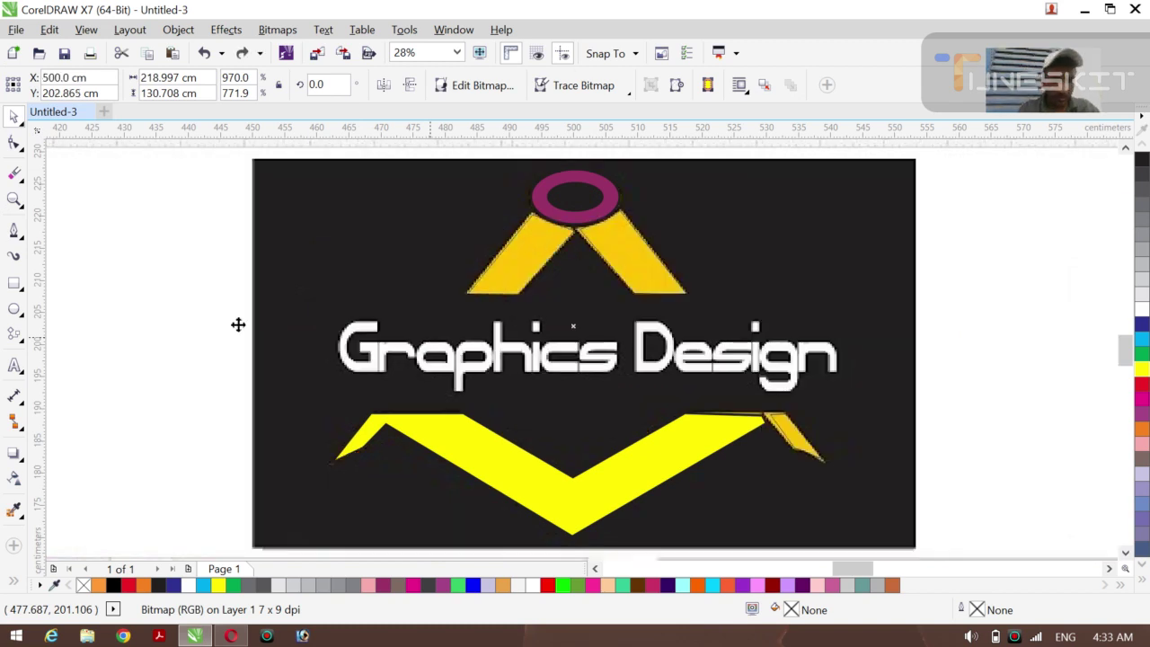
- Smart Fill both traced legs below the ring with a 10 pt black outline and recolour them to yellow (C0 M0 Y100 K0)
click(13, 579)
click(42, 576)
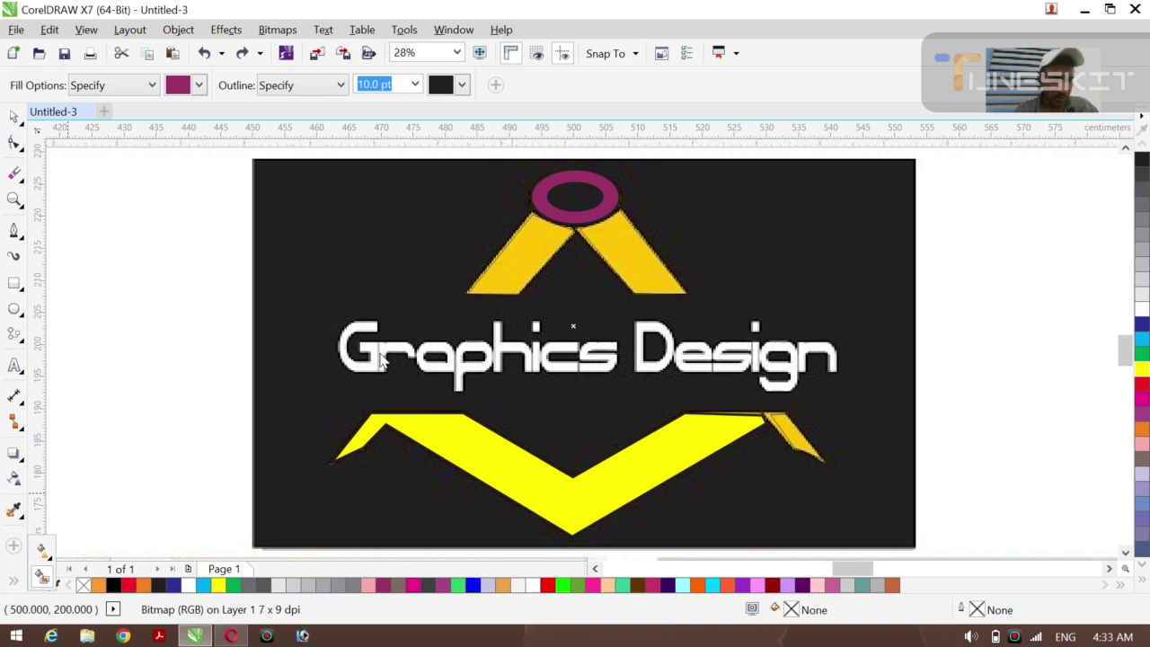
click(513, 269)
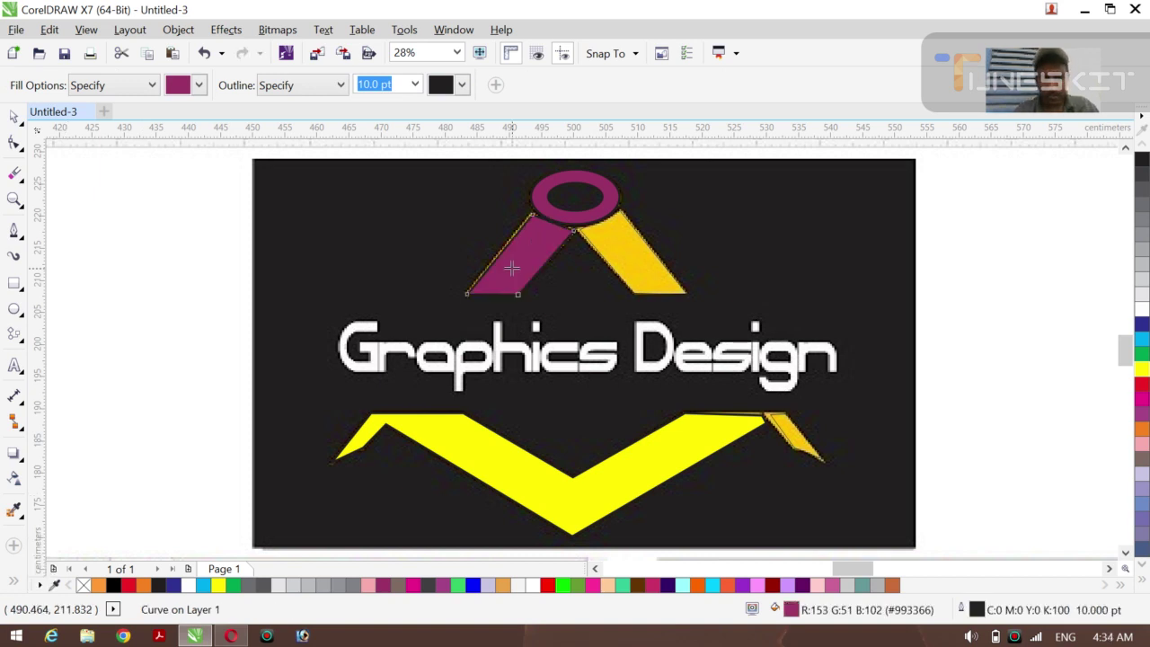
click(1139, 370)
click(630, 247)
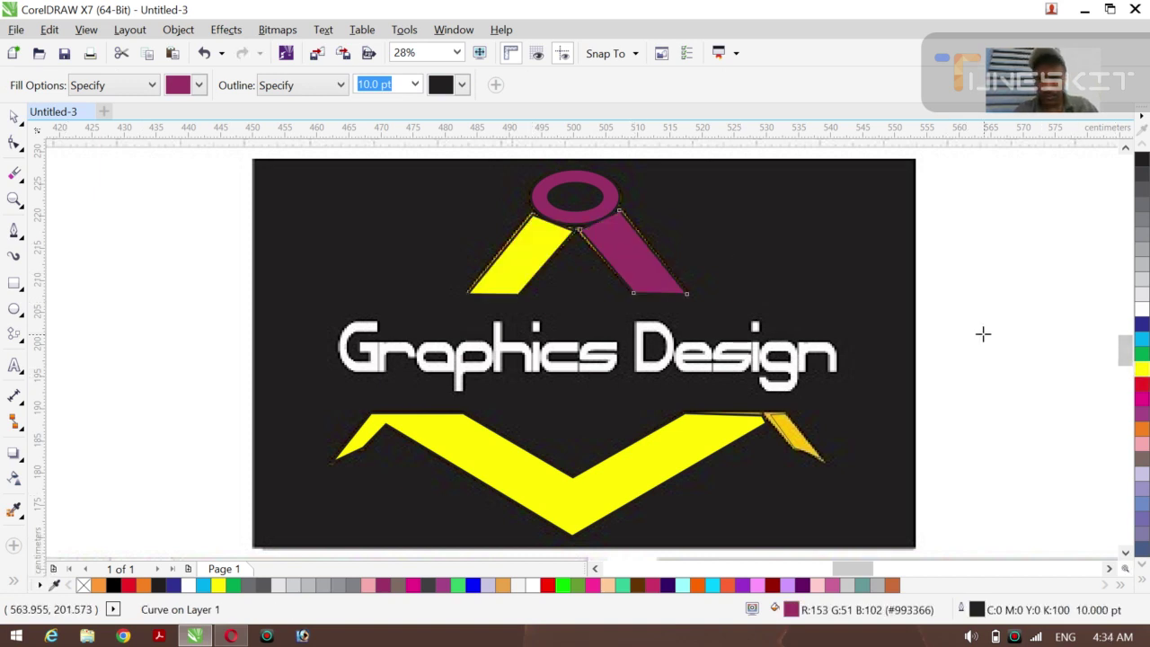
click(1140, 371)
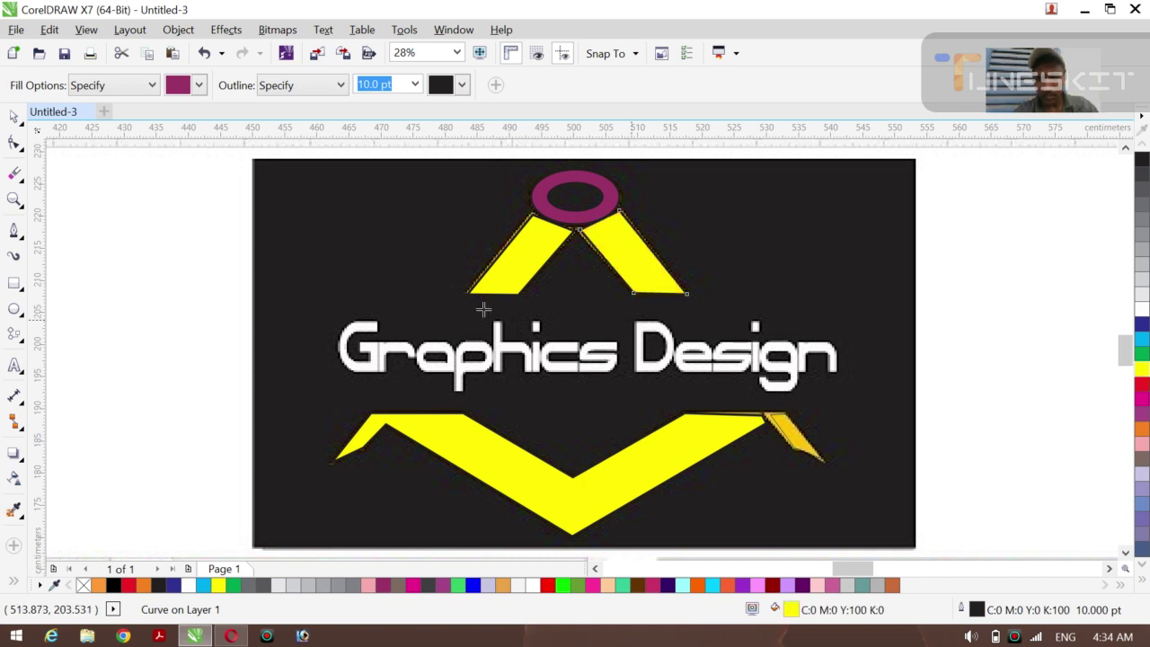
- Move the reference bitmap off the traced shapes into the upper-left area of the page, to about X 192.7, Y 290.1 cm
click(14, 117)
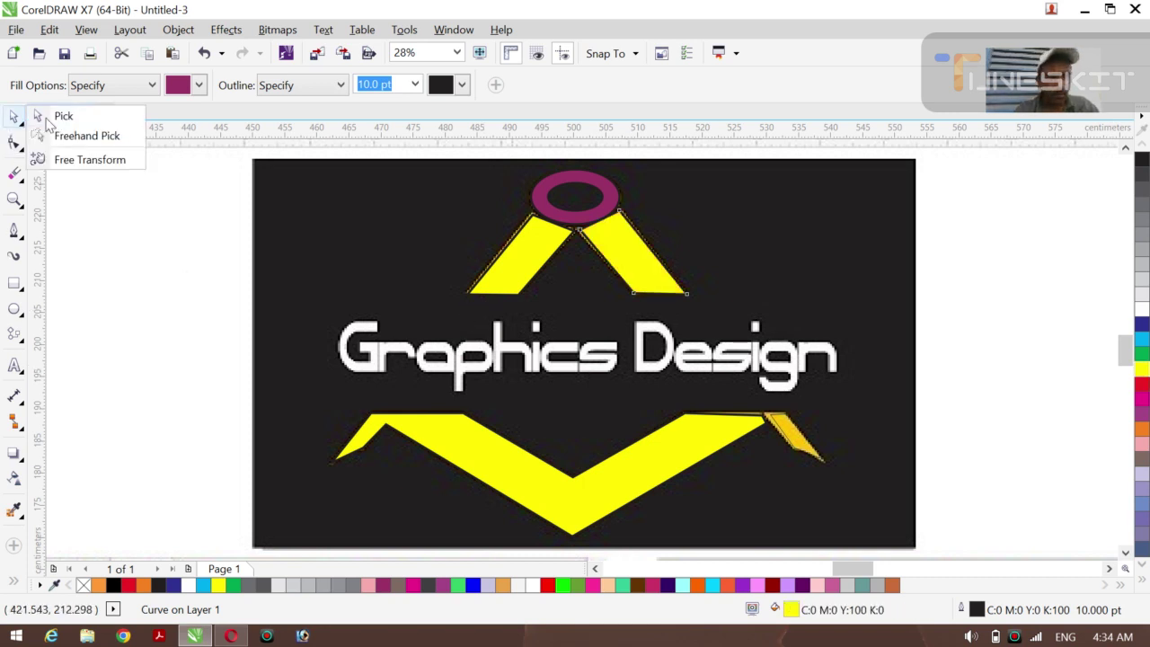
click(54, 114)
click(368, 355)
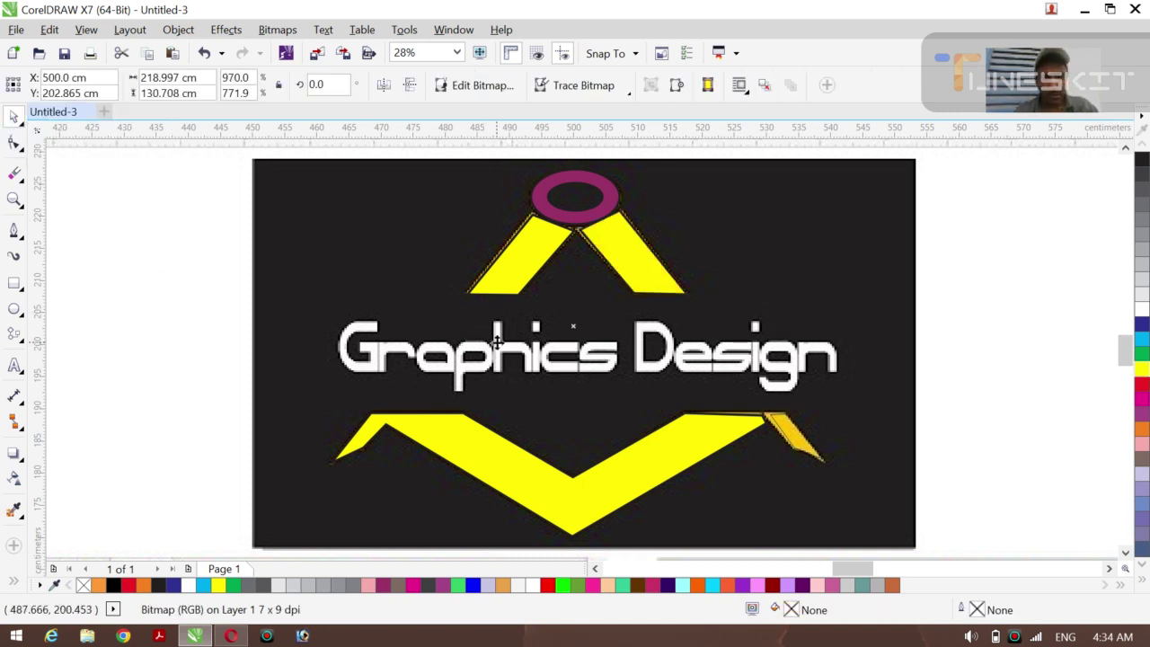
drag(497, 341, 171, 350)
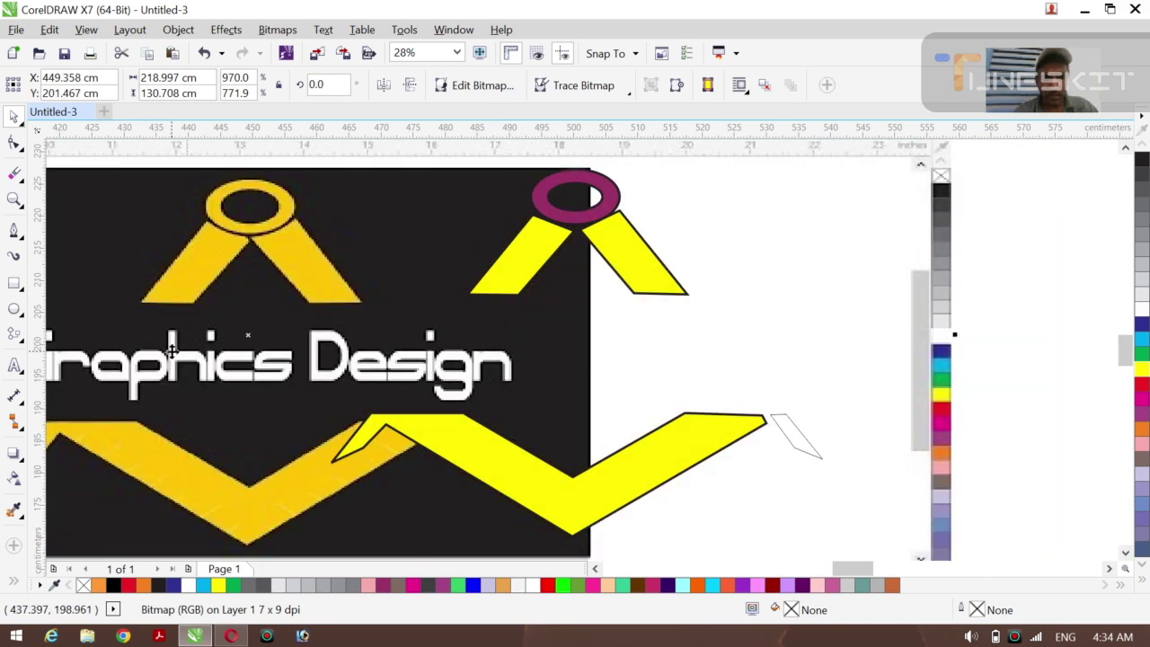
key(z)
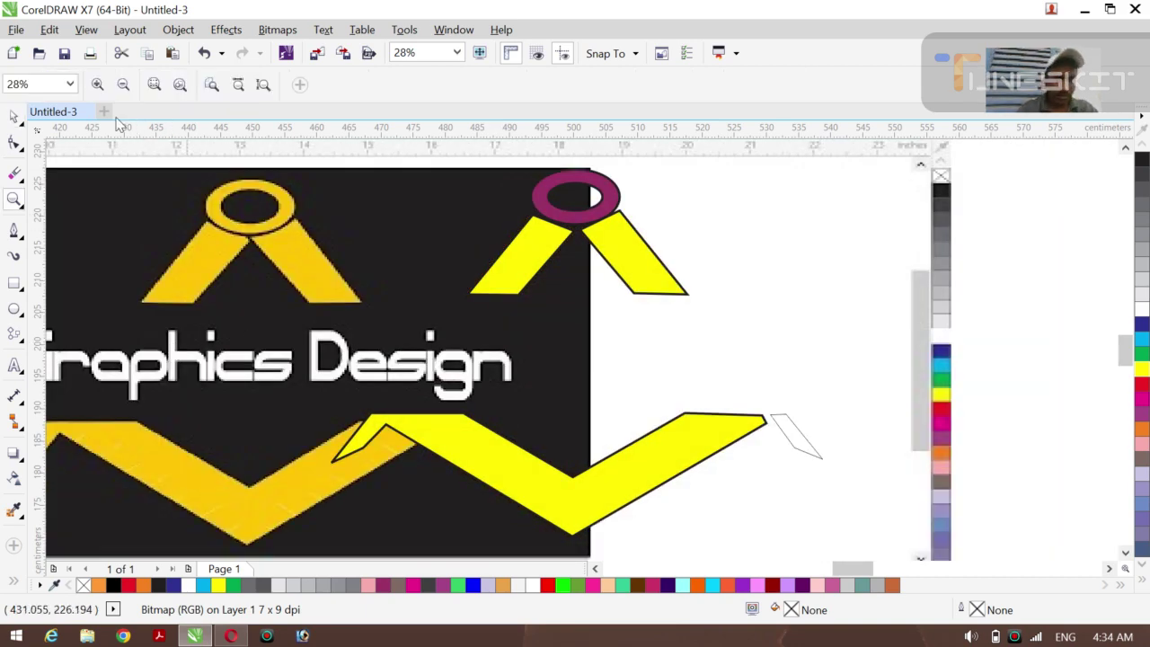
click(123, 85)
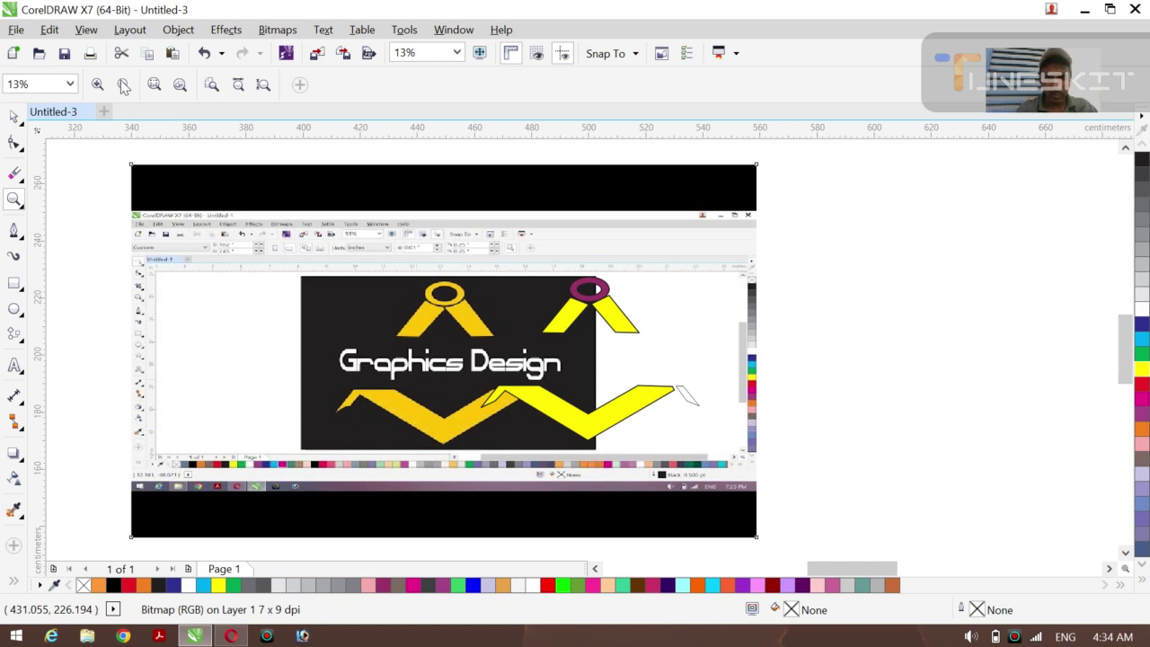
click(123, 84)
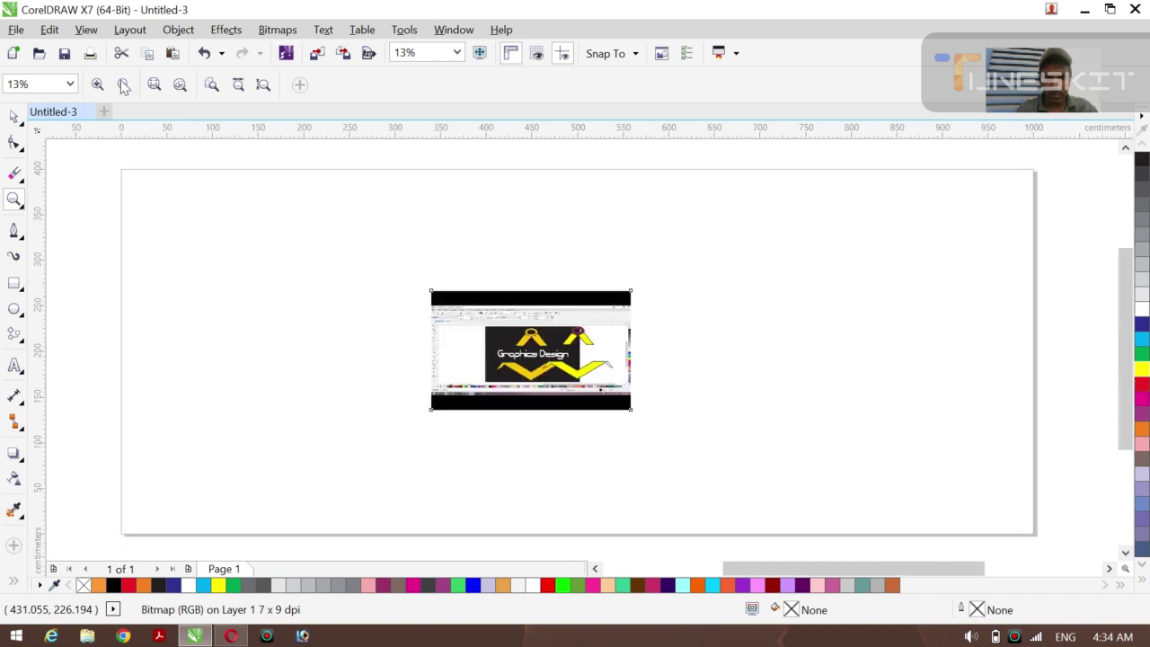
click(20, 126)
click(59, 113)
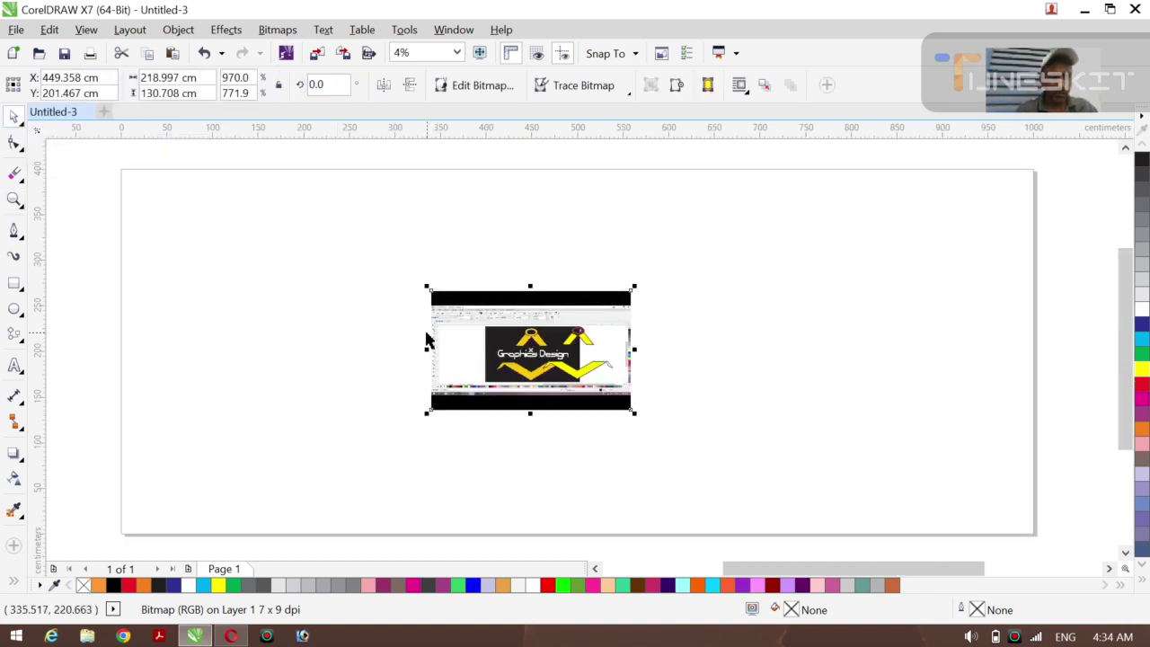
drag(426, 334, 200, 293)
click(475, 386)
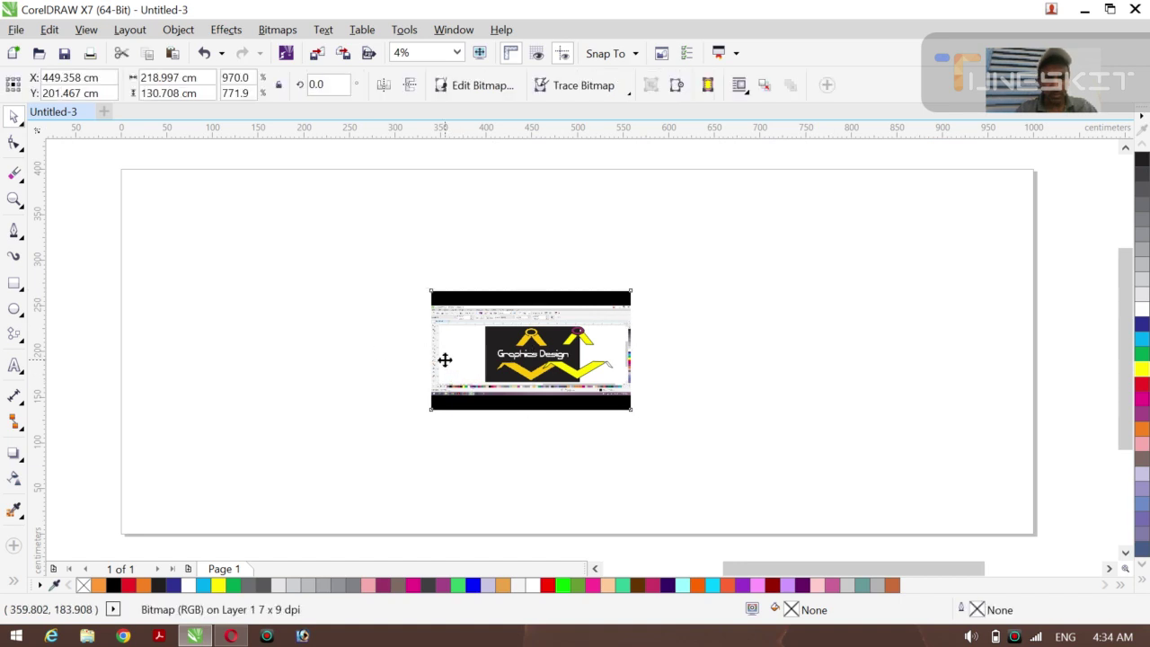
drag(445, 359, 211, 279)
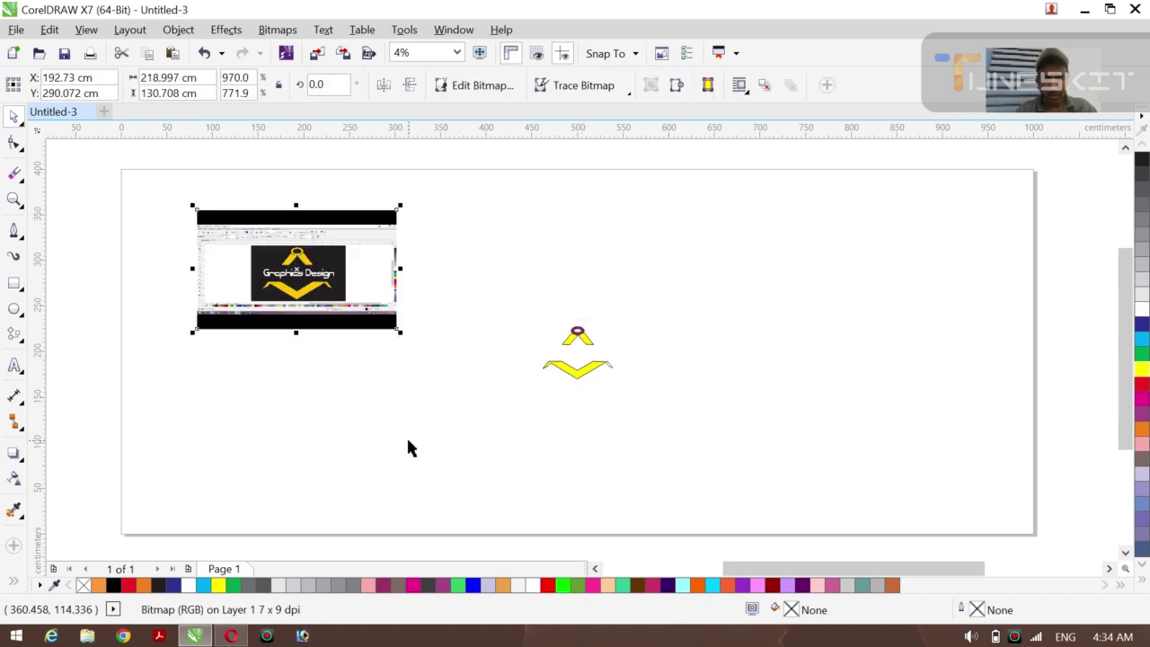
- Smart Fill the detached wing tip at the V shape's right end with a 10 pt black outline and recolour it to yellow (C0 M0 Y100 K0)
click(10, 583)
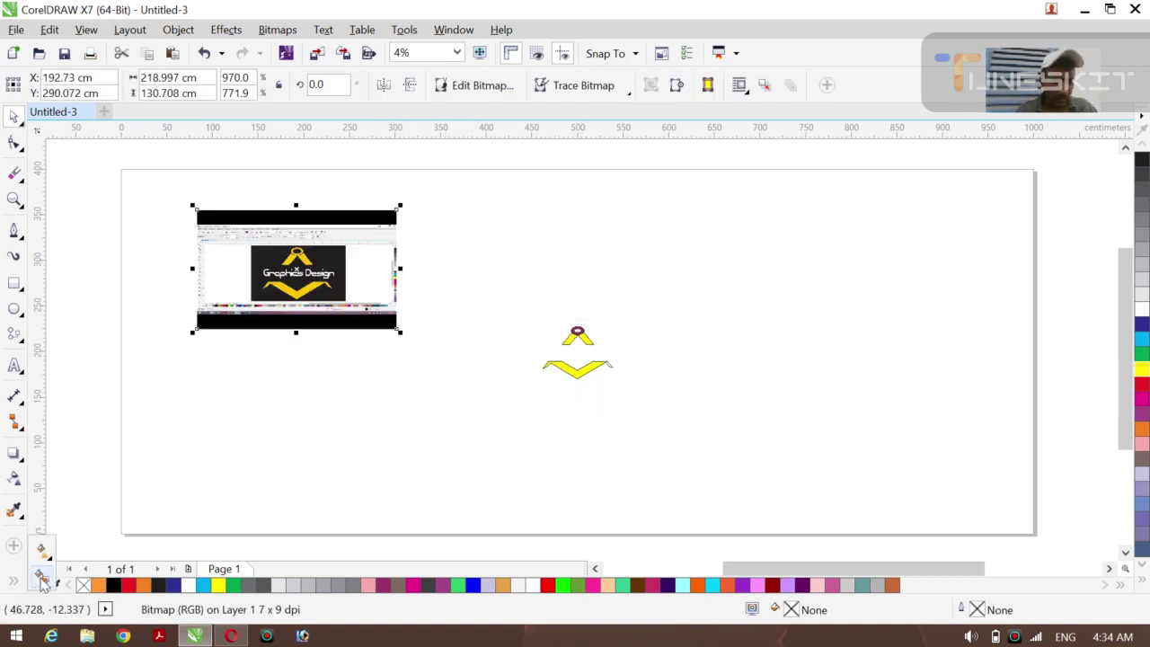
click(41, 579)
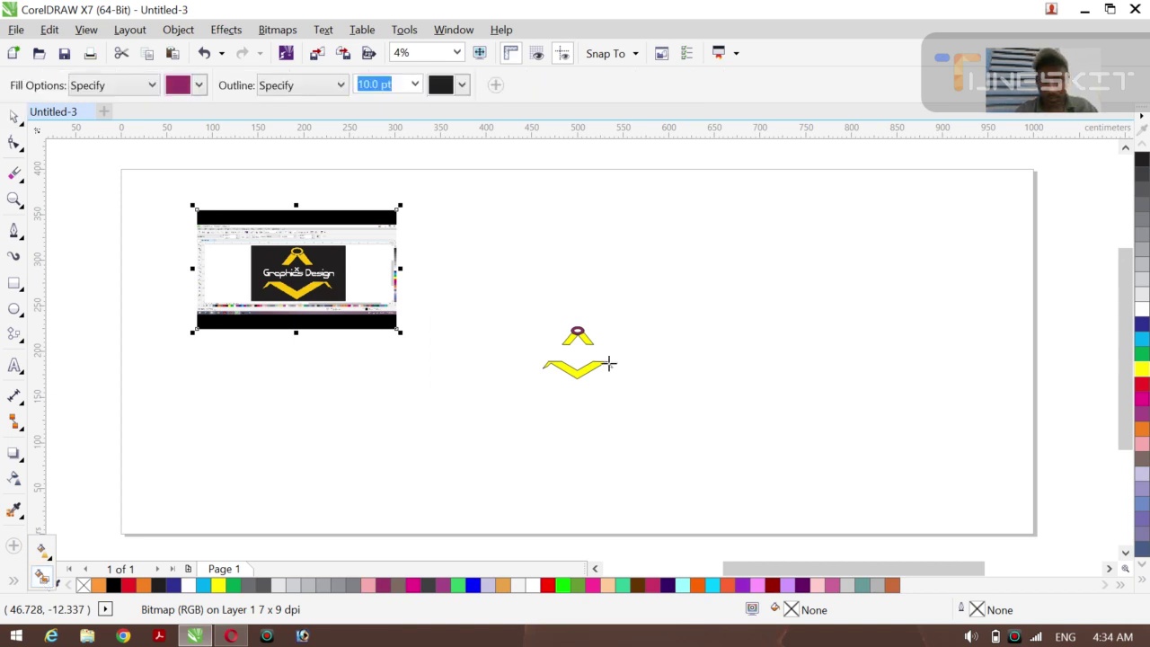
click(608, 363)
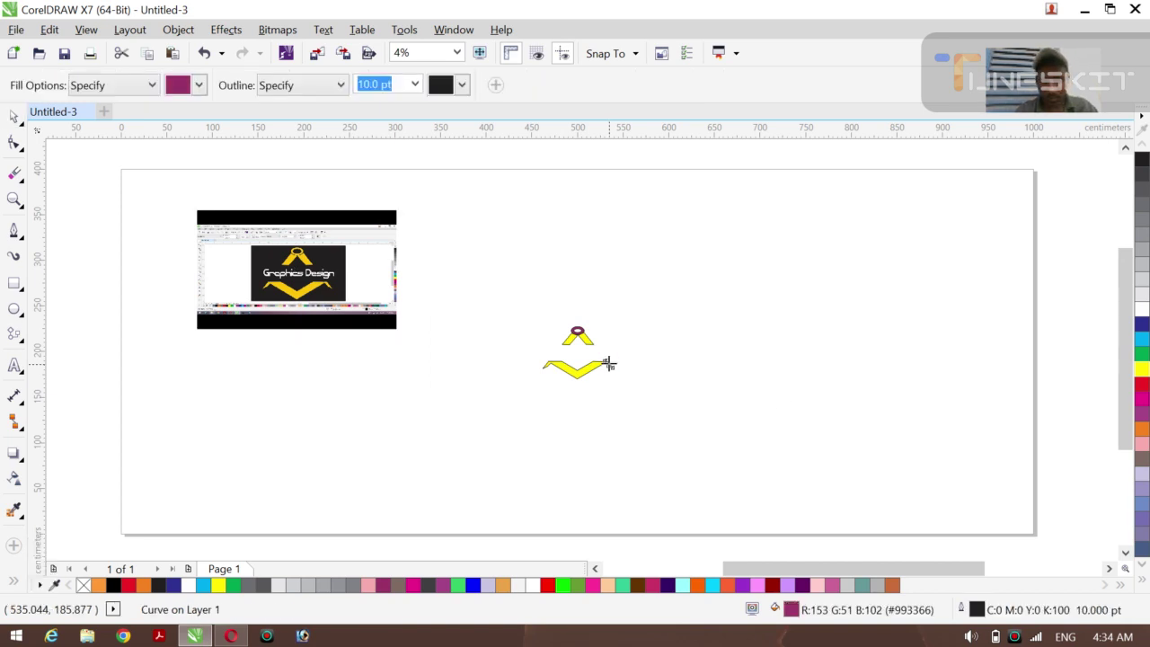
click(1142, 371)
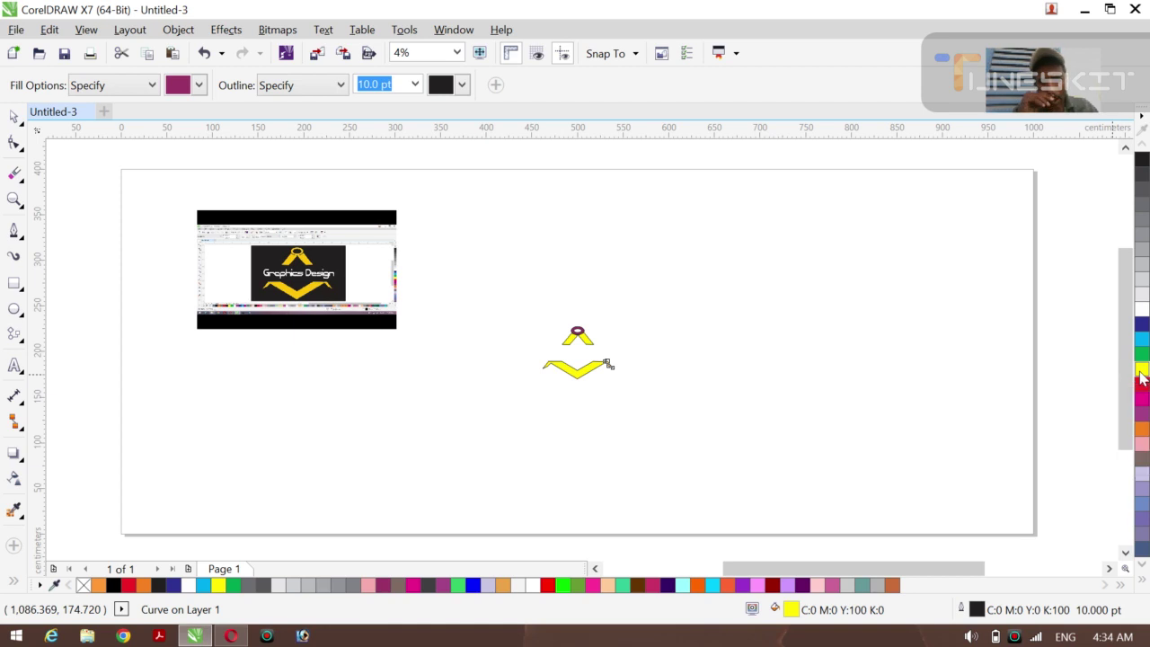
click(21, 125)
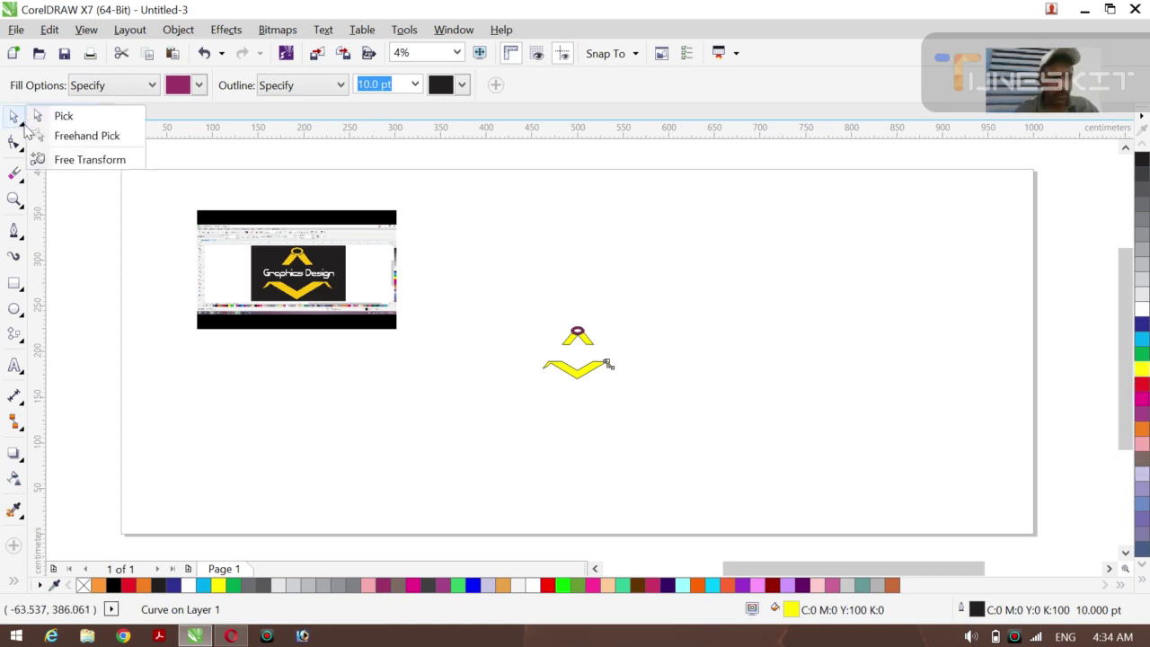
click(54, 116)
click(535, 225)
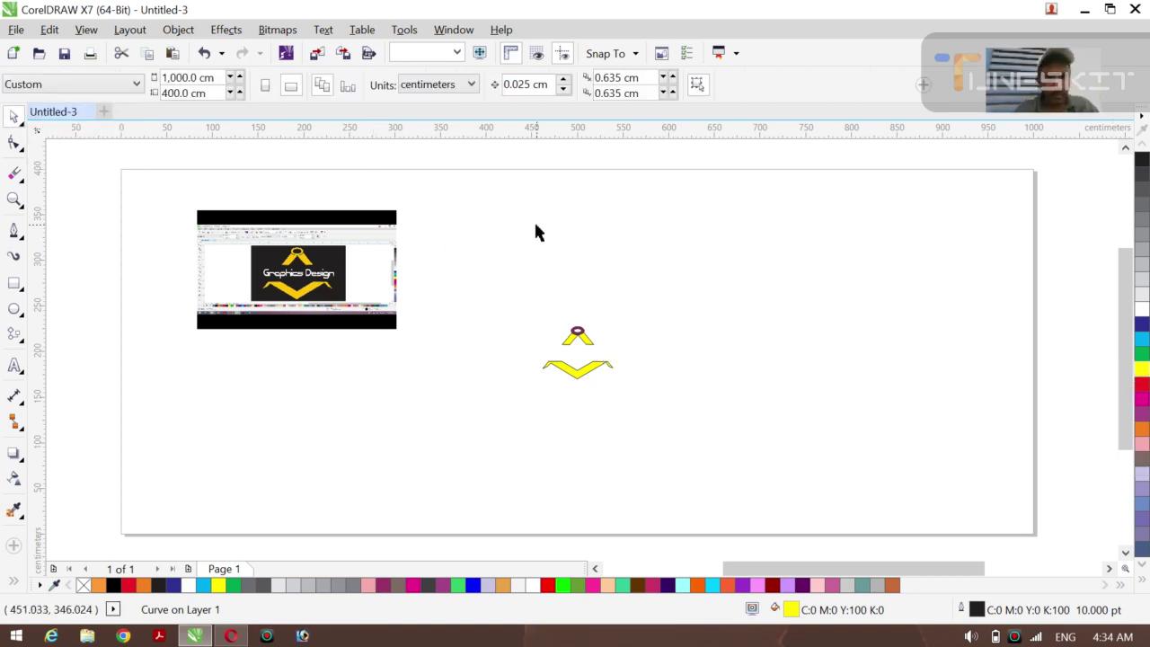
- Add the artistic text "GRAPHICS DESIGN" in 200 pt Arial on the empty page area below the reference bitmap
click(14, 365)
click(394, 413)
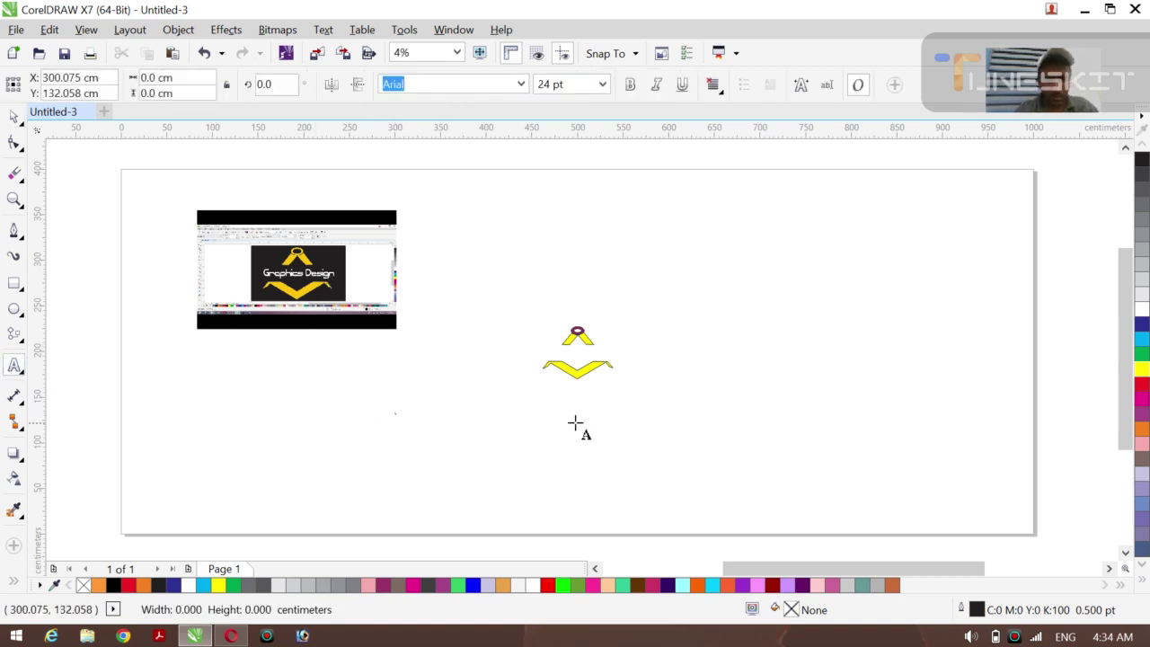
click(602, 84)
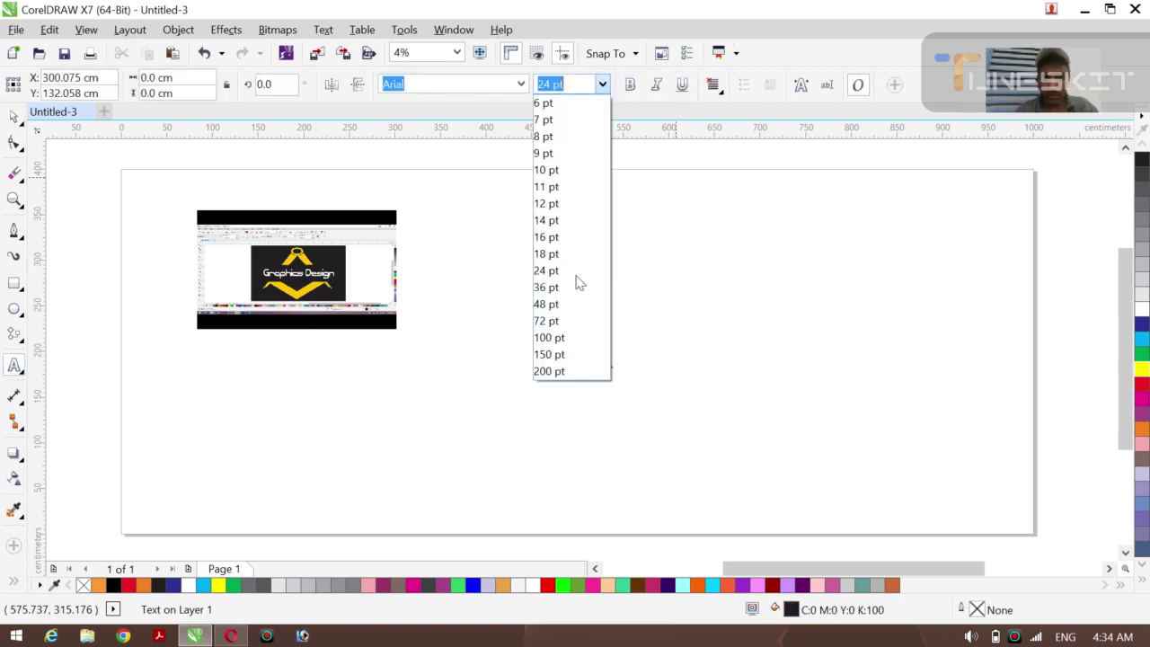
click(556, 370)
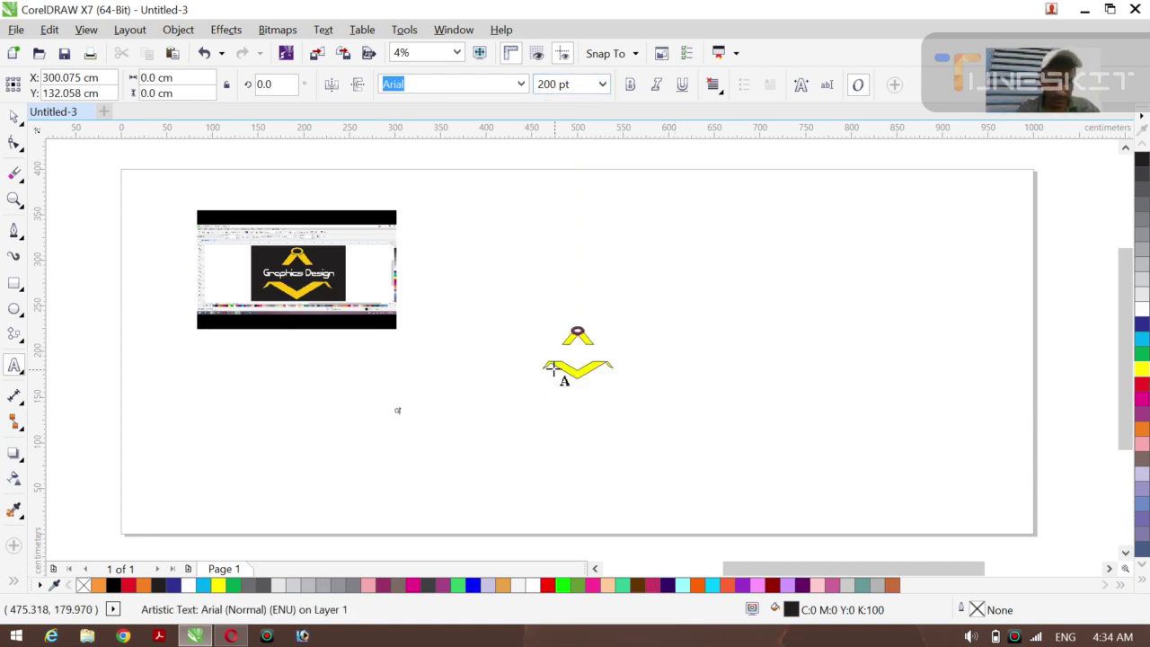
text(G)
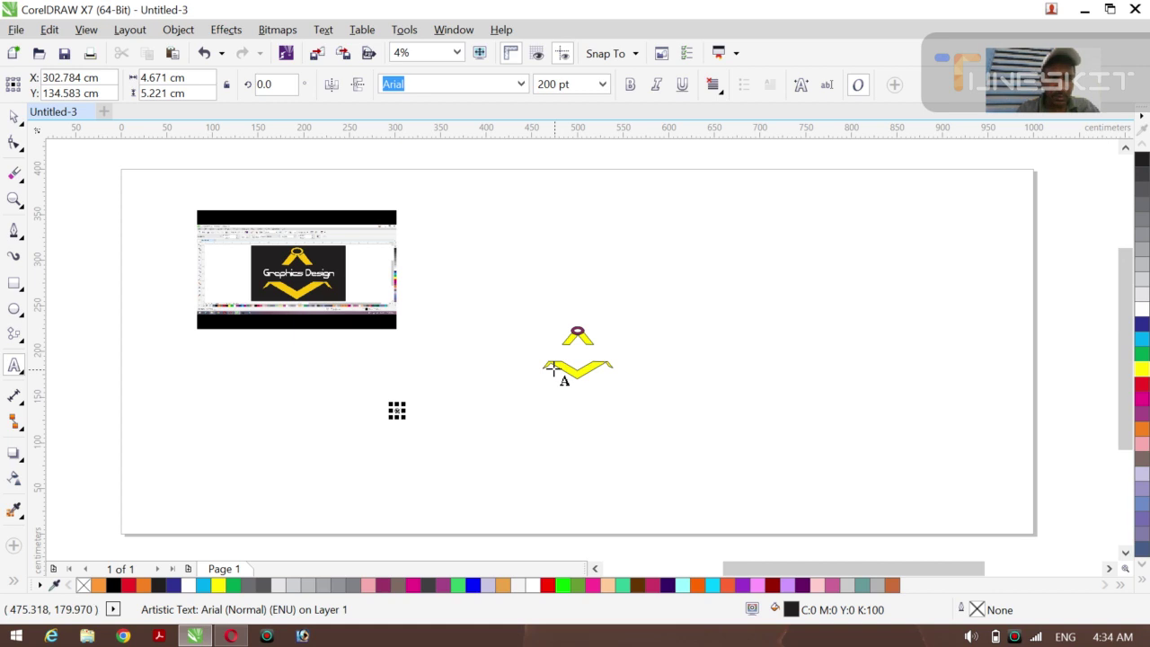
text(RAPHICS DESI)
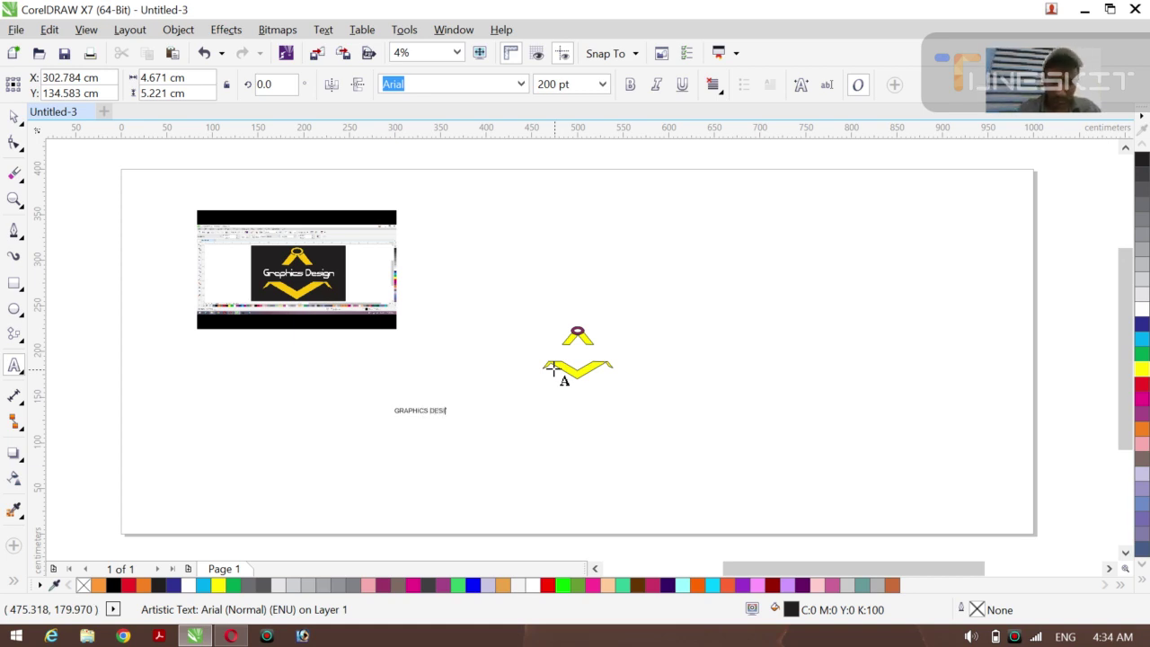
text(GN)
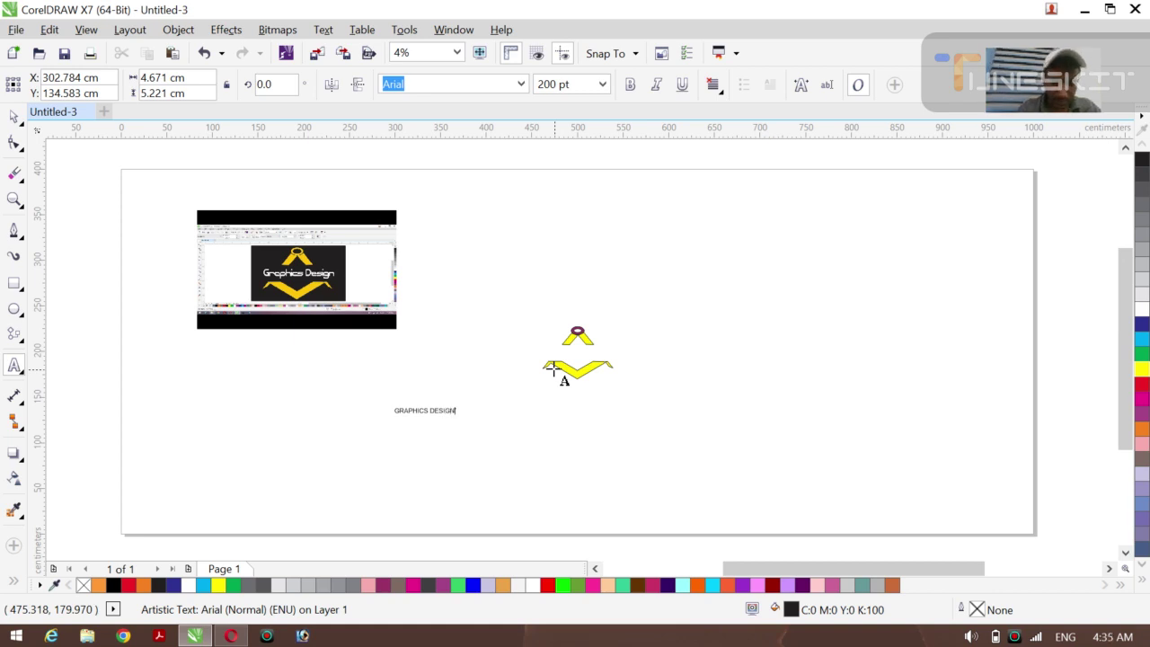
key(Escape)
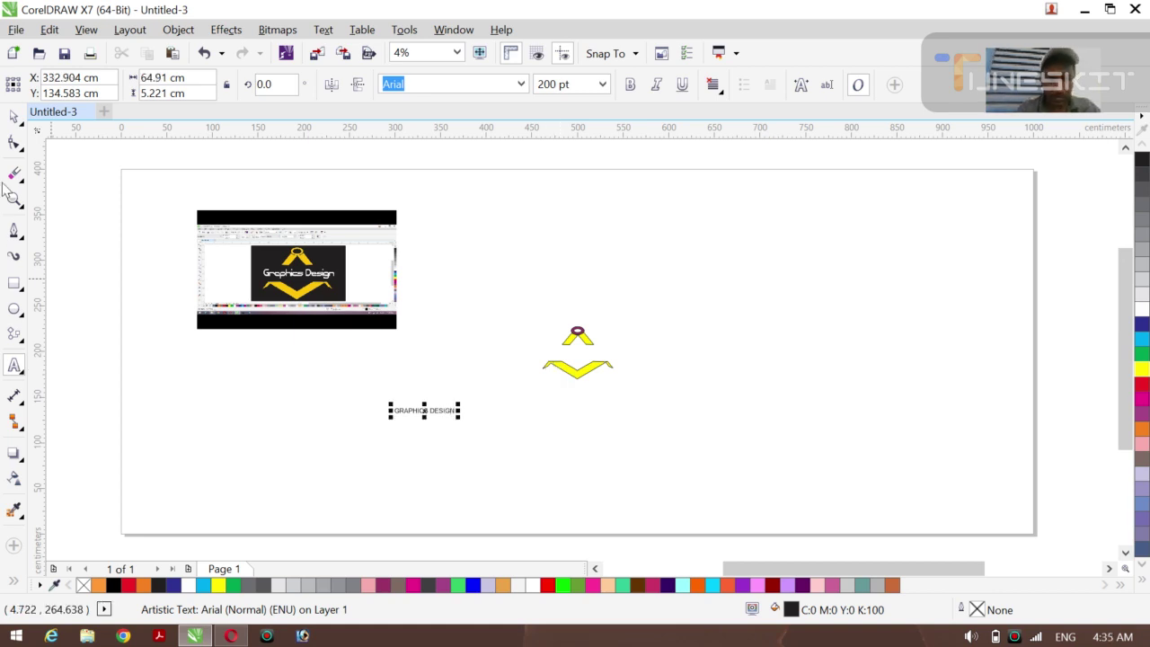
- Enlarge the GRAPHICS DESIGN text proportionally to about 470 pt and make it bold
click(19, 123)
click(41, 116)
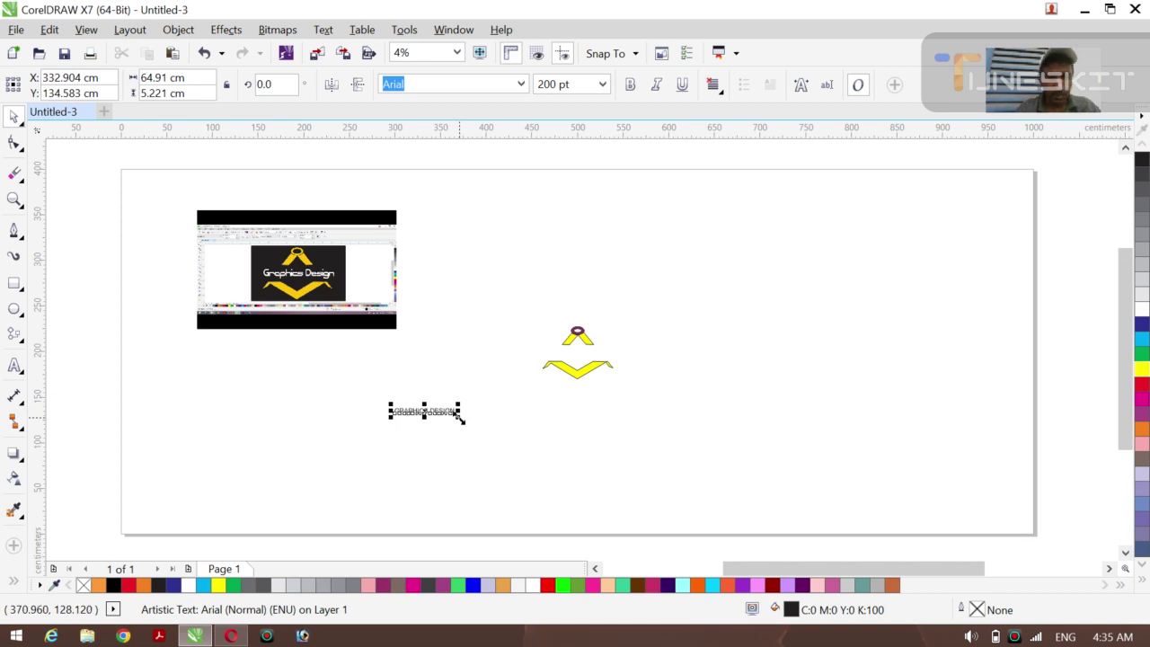
drag(459, 418, 539, 439)
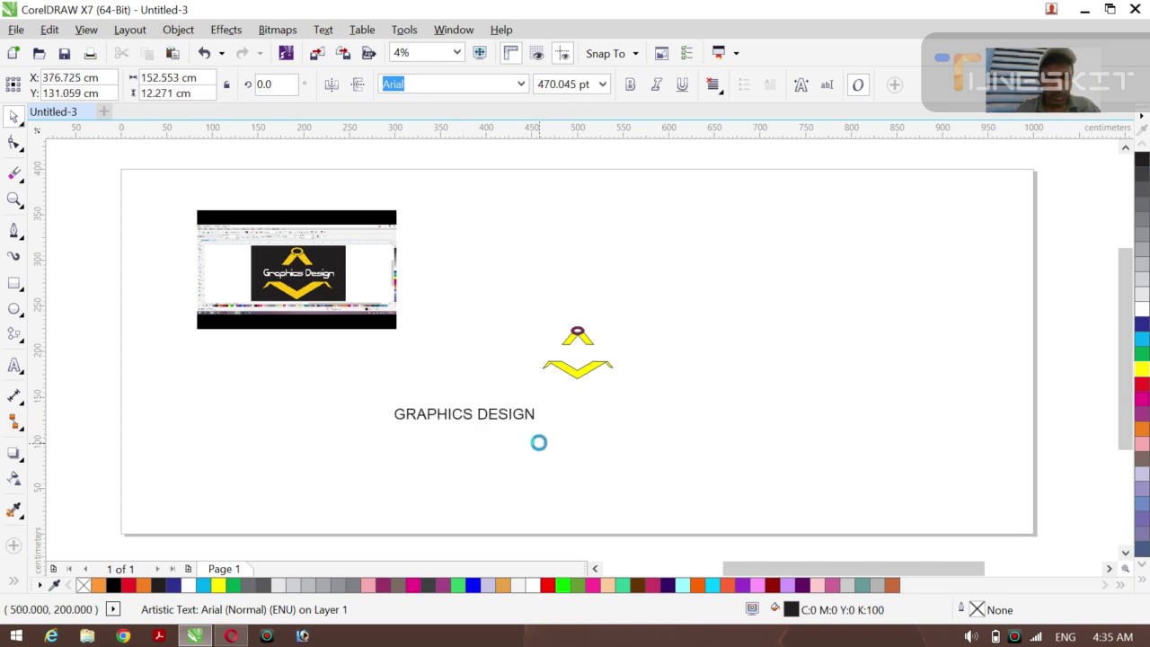
click(630, 84)
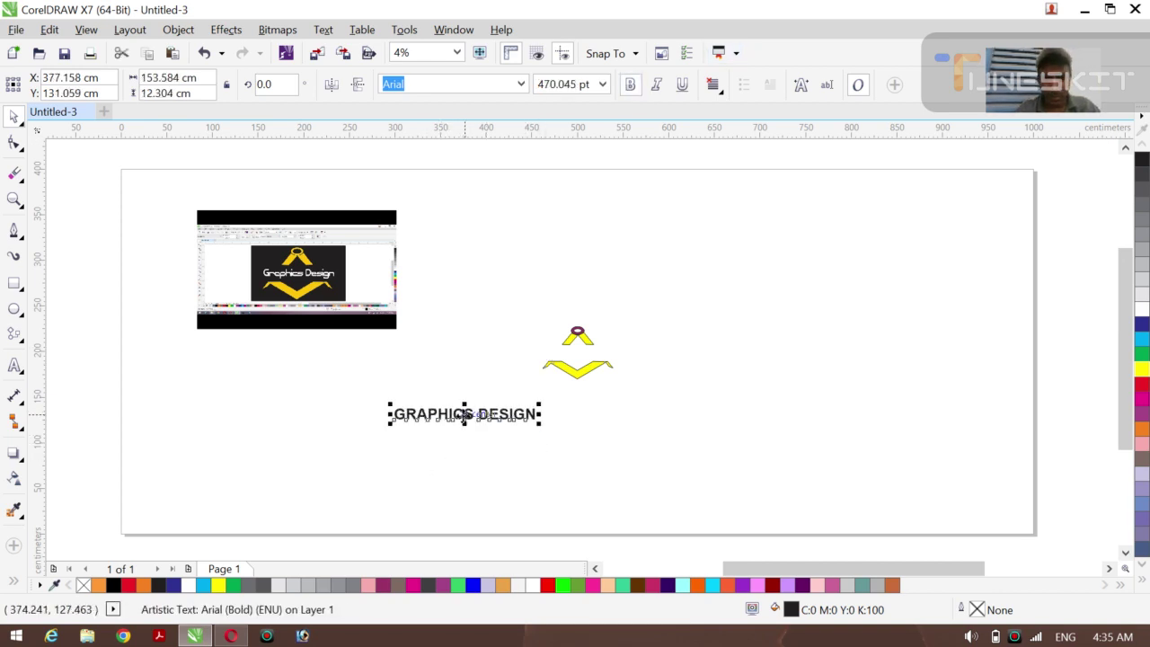
- Move the text between the legs and the V shape, to about X 504.2, Y 197.0 cm, and delete the reference bitmap
drag(462, 416, 580, 354)
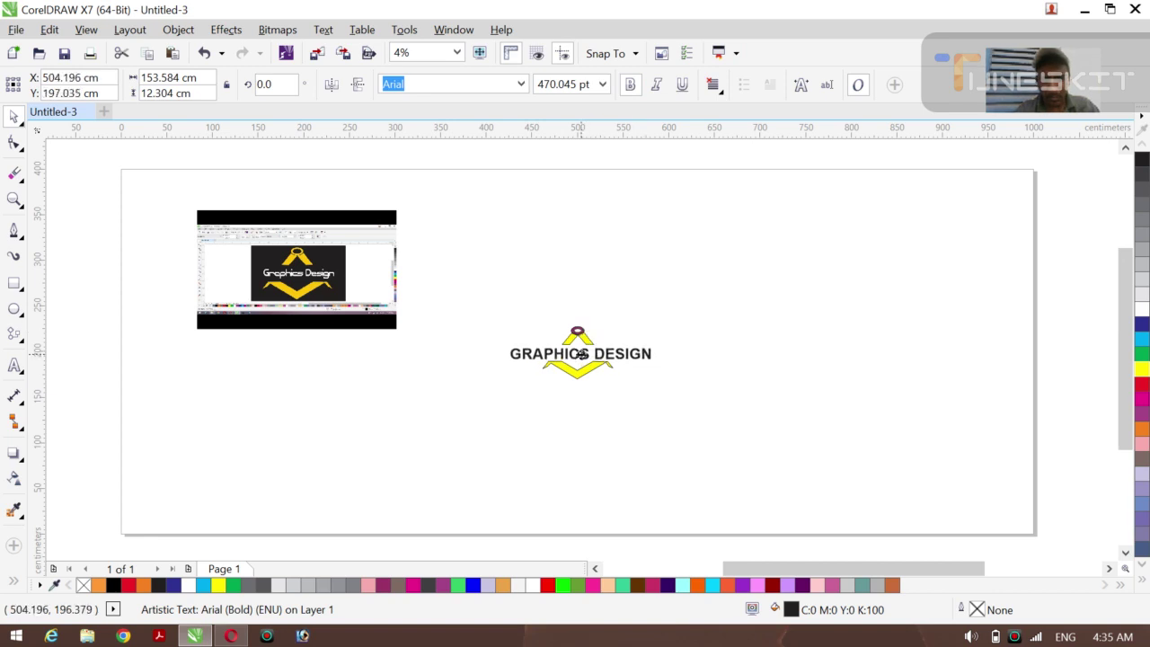
click(331, 270)
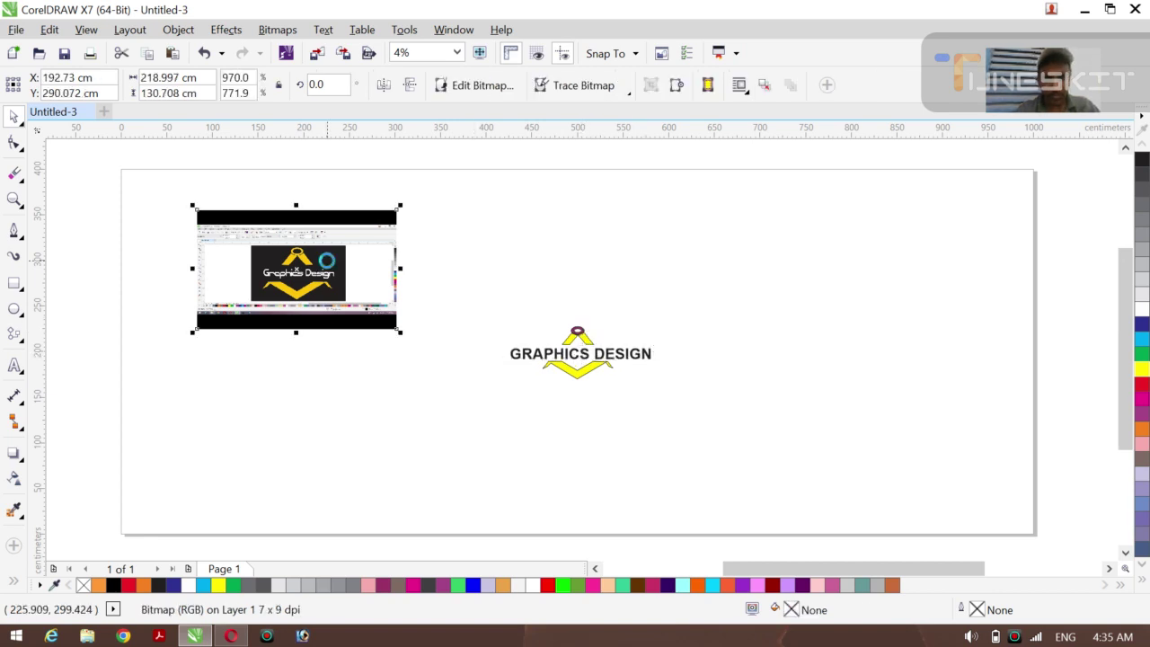
key(Delete)
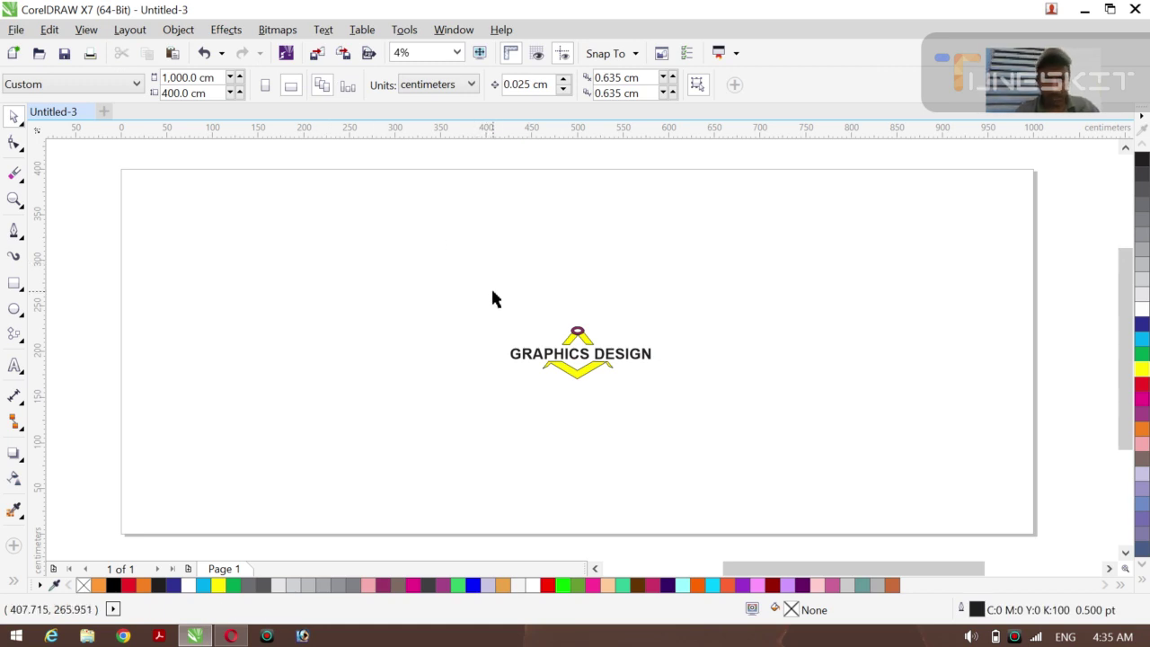
- Narrow the GRAPHICS DESIGN text evenly about its centre to about 123.6 cm wide, and stretch it upward to about 14.1 cm high
key(z)
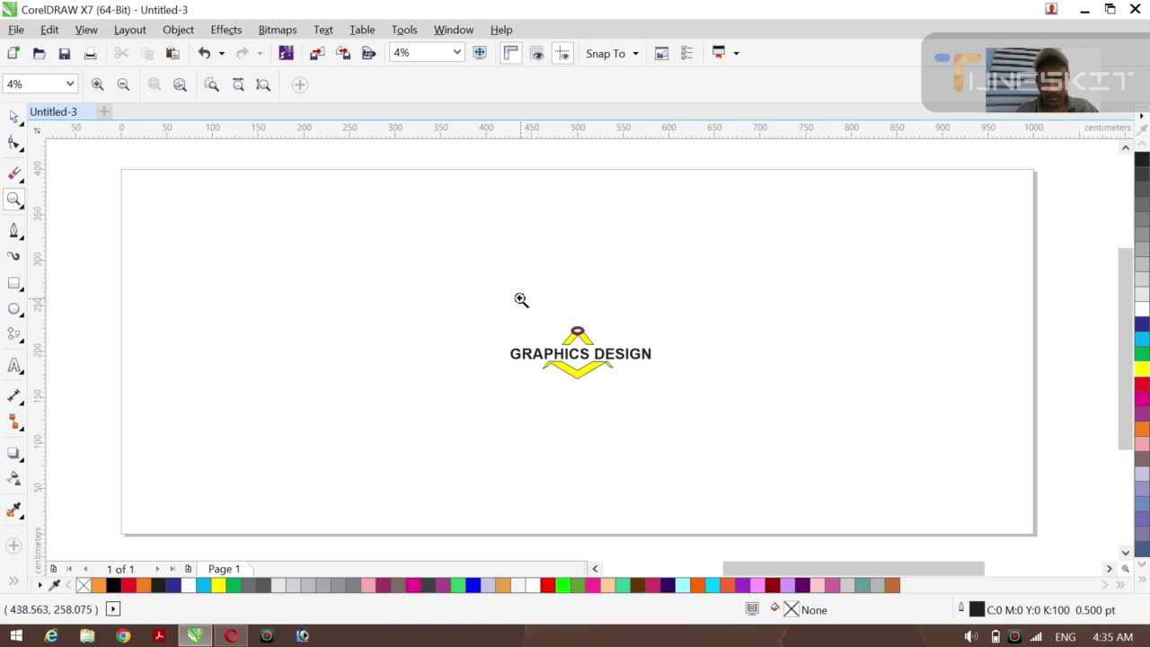
drag(477, 311, 670, 402)
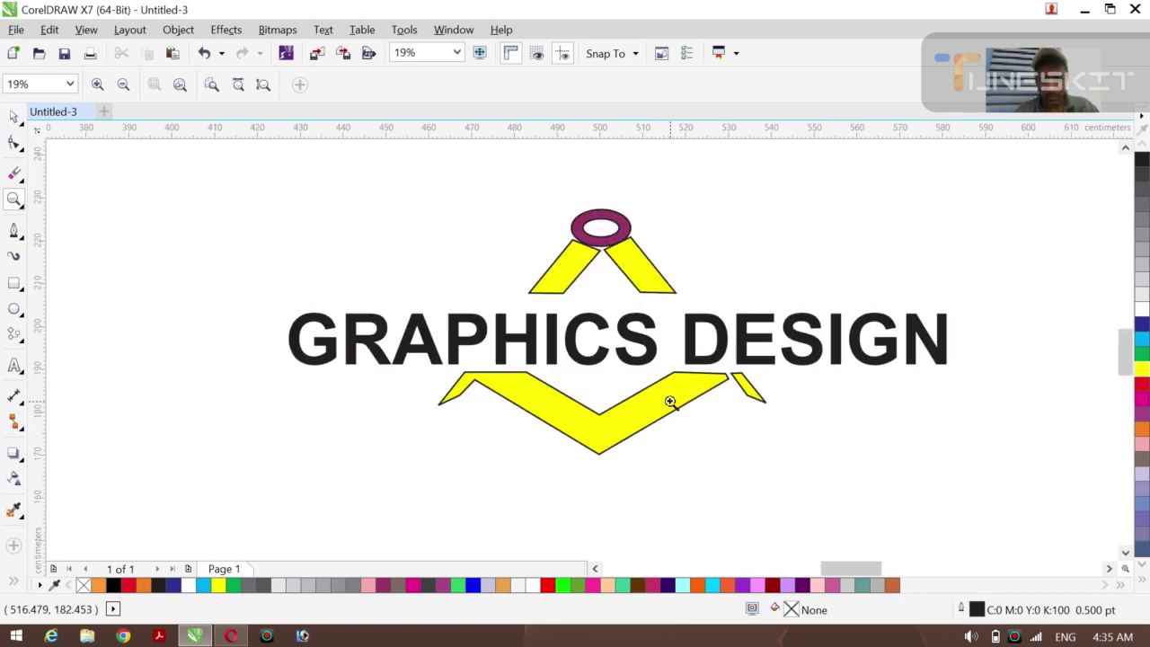
click(20, 123)
click(45, 116)
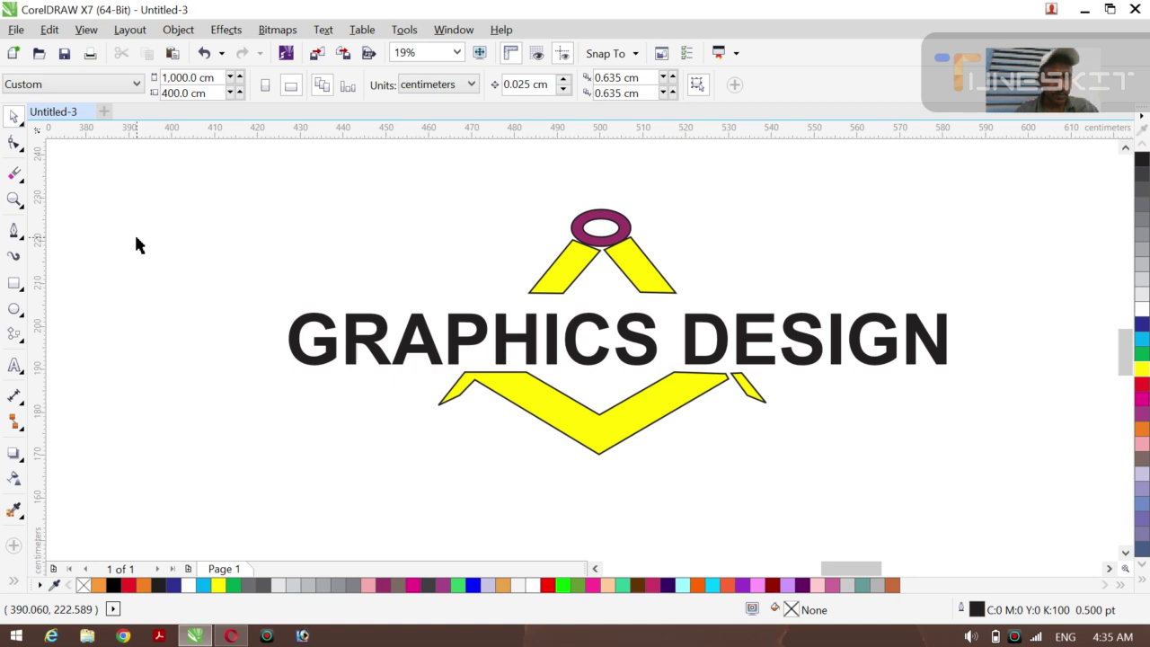
click(651, 362)
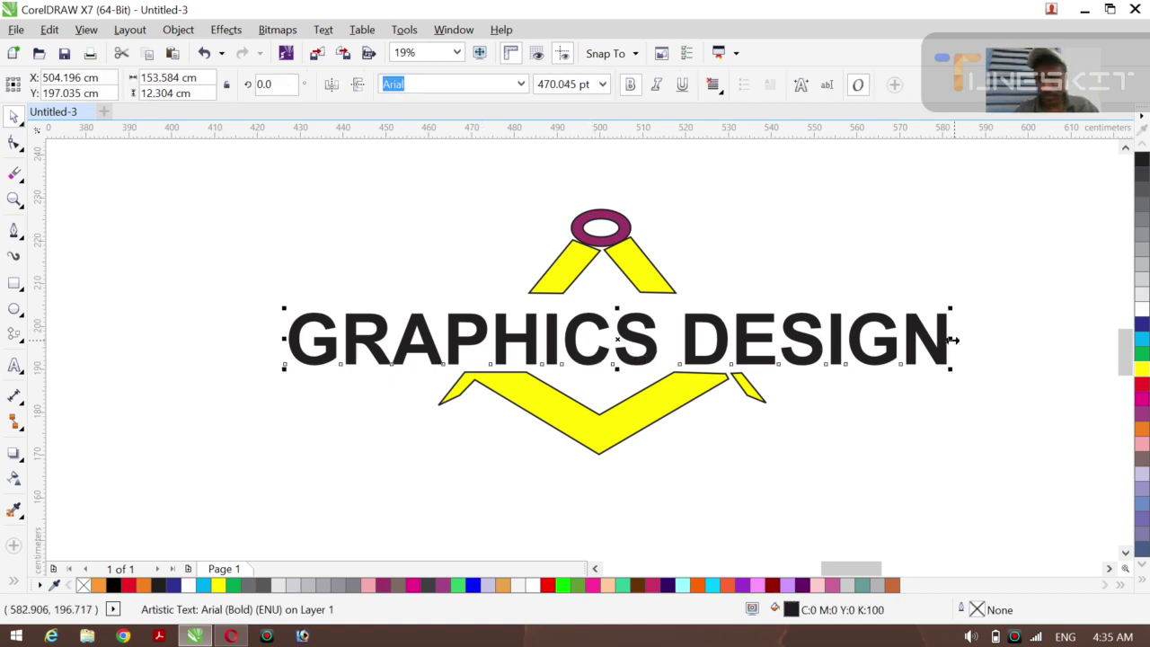
drag(952, 340, 887, 339)
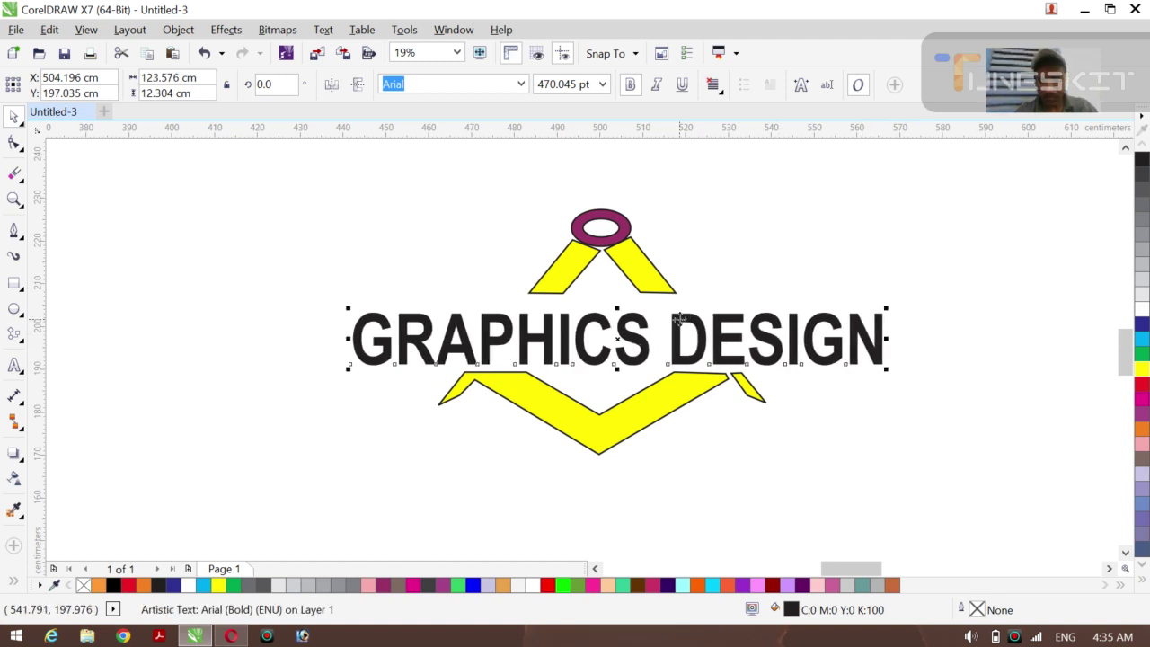
drag(614, 307, 613, 299)
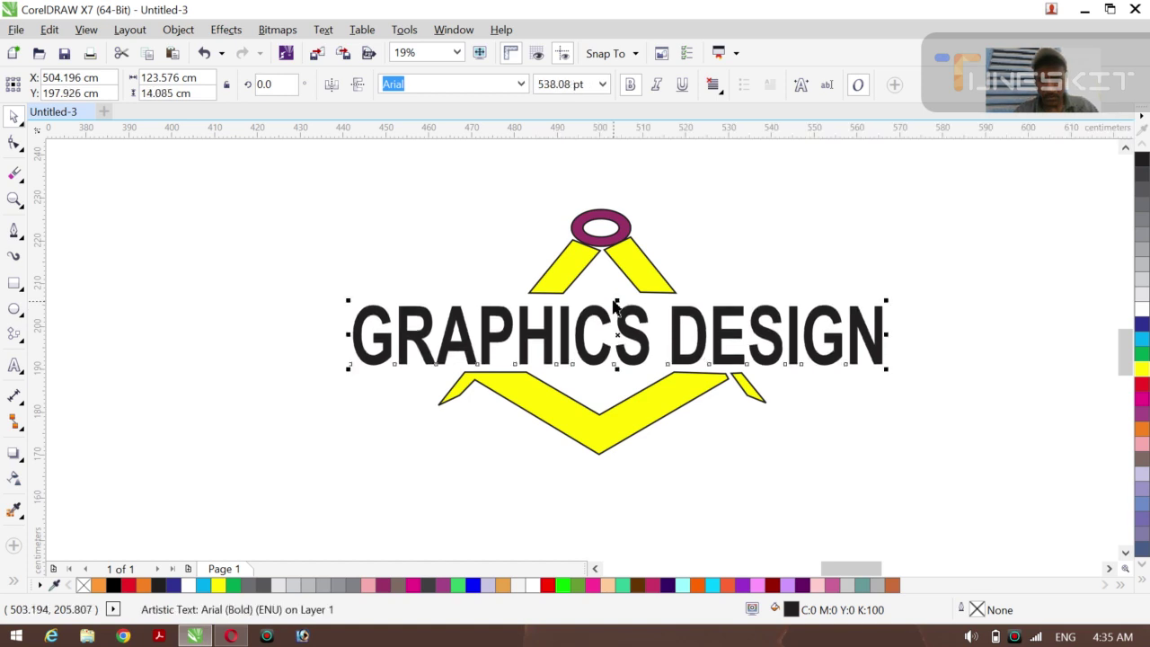
- Set the outline width to None for the ring, legs, V shape and wing tips, leaving the text out of the selection
click(420, 202)
drag(409, 185, 777, 482)
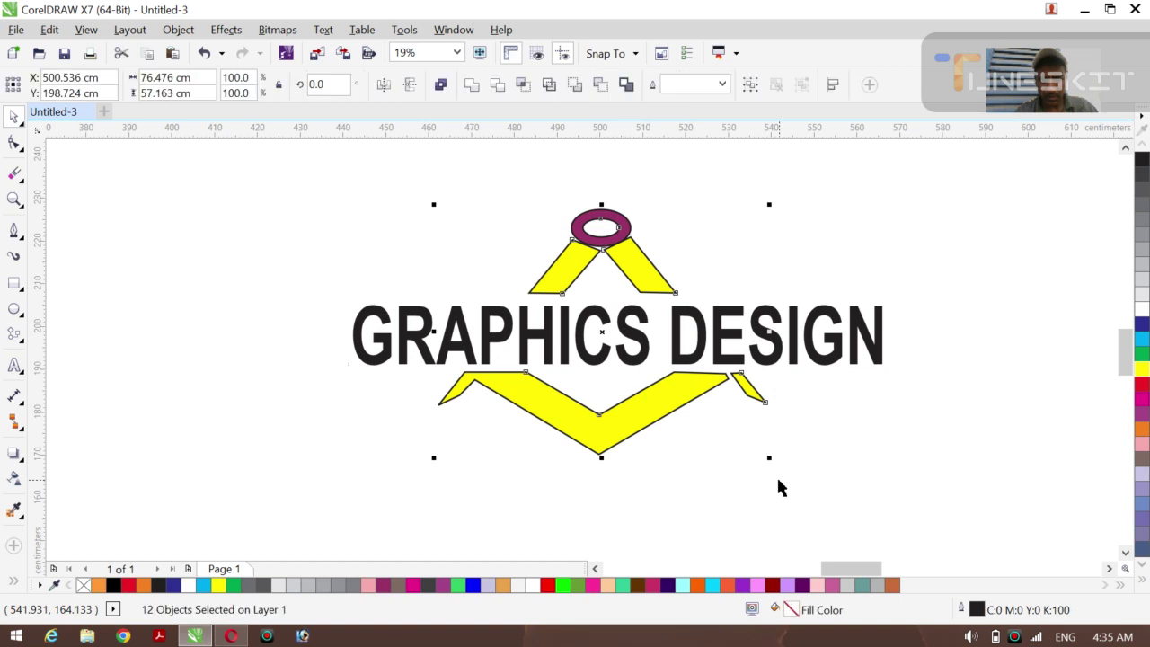
click(720, 83)
click(692, 99)
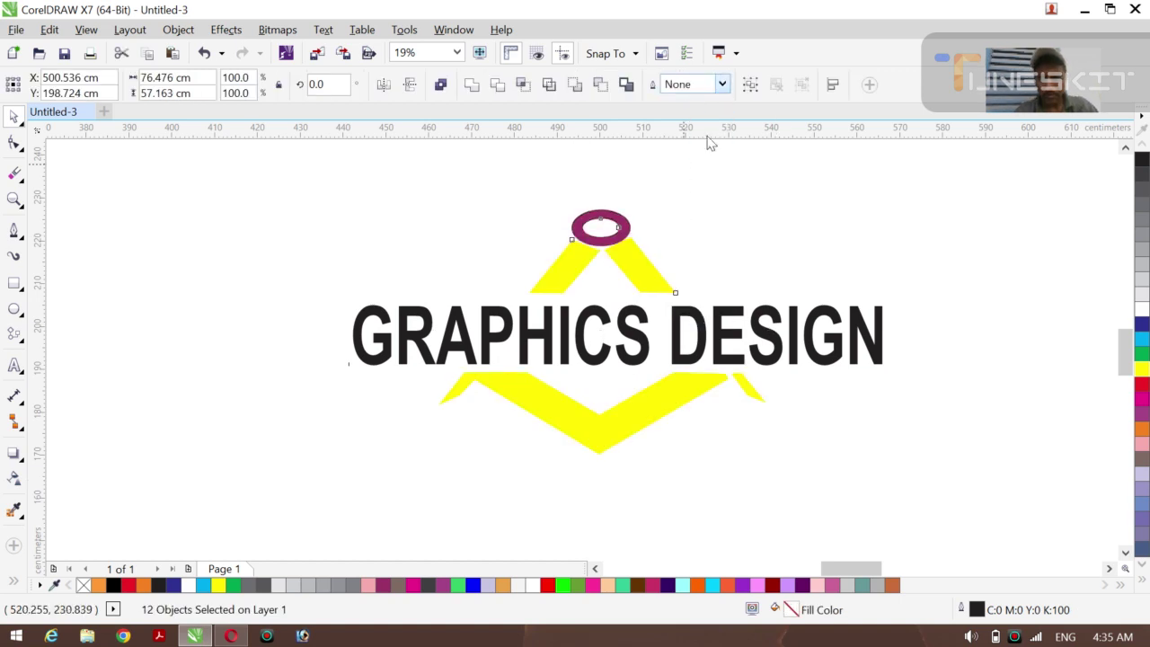
click(805, 221)
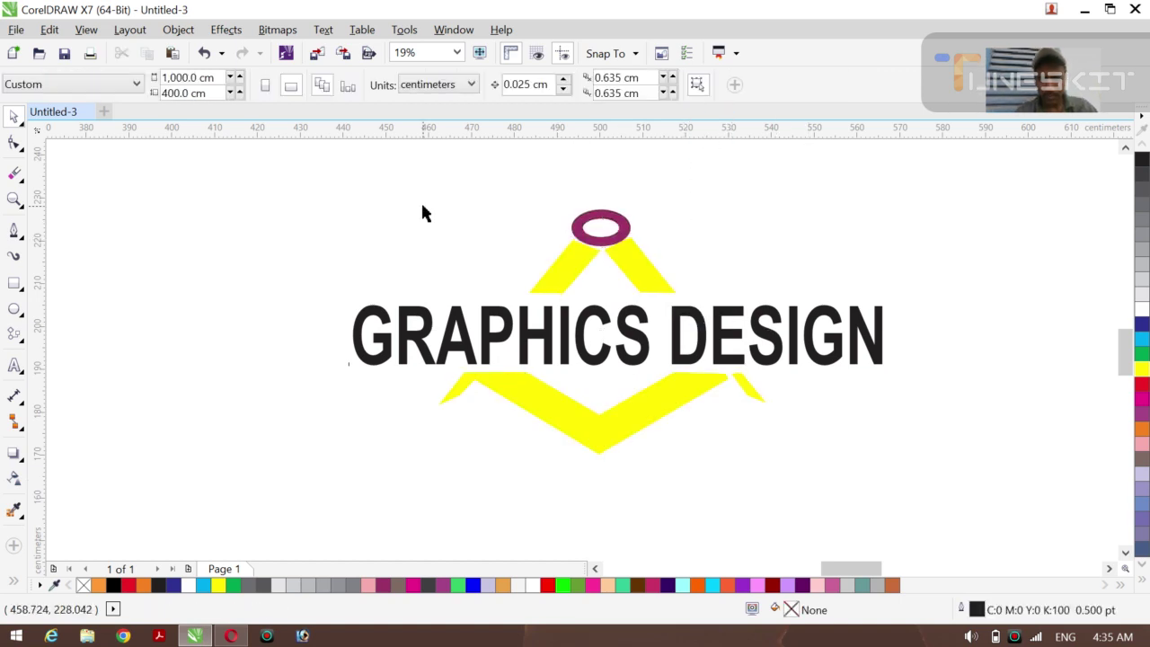
- Group the text with all the logo shapes and centre the group on the page
drag(282, 199, 931, 479)
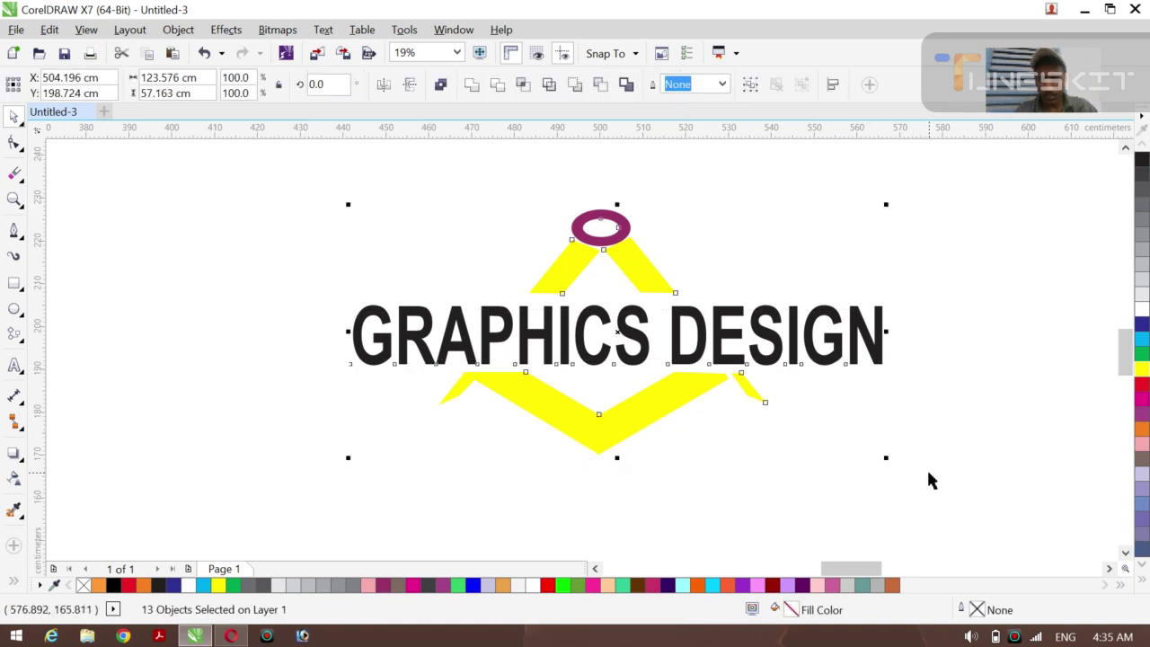
key(ctrl+g)
key(p)
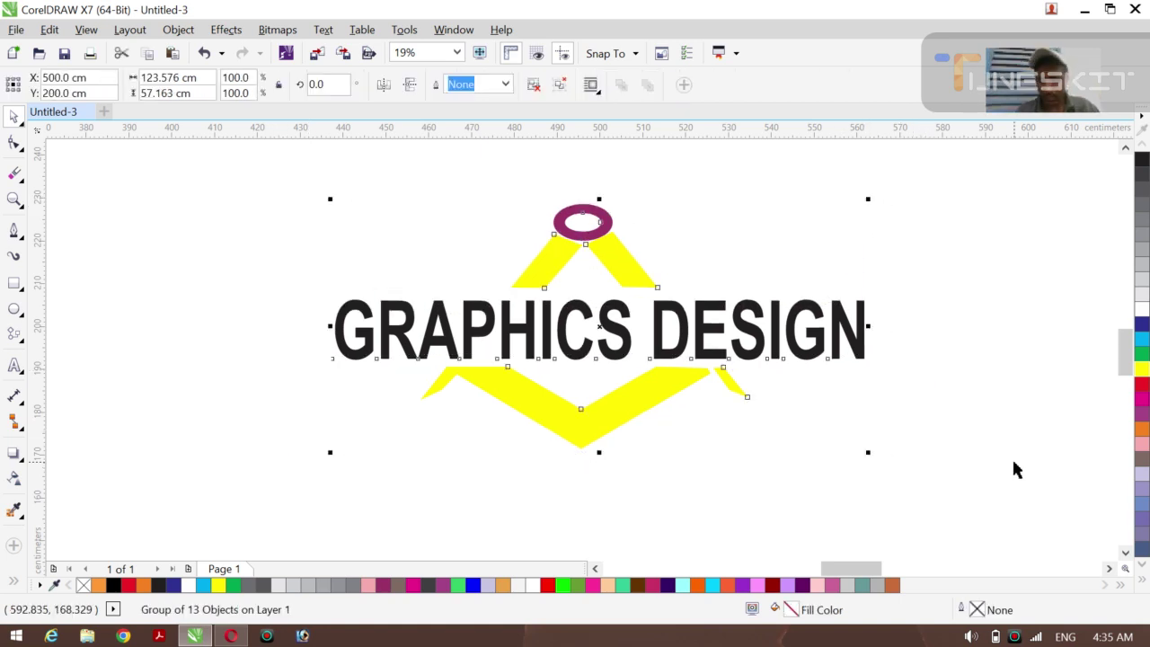
key(Escape)
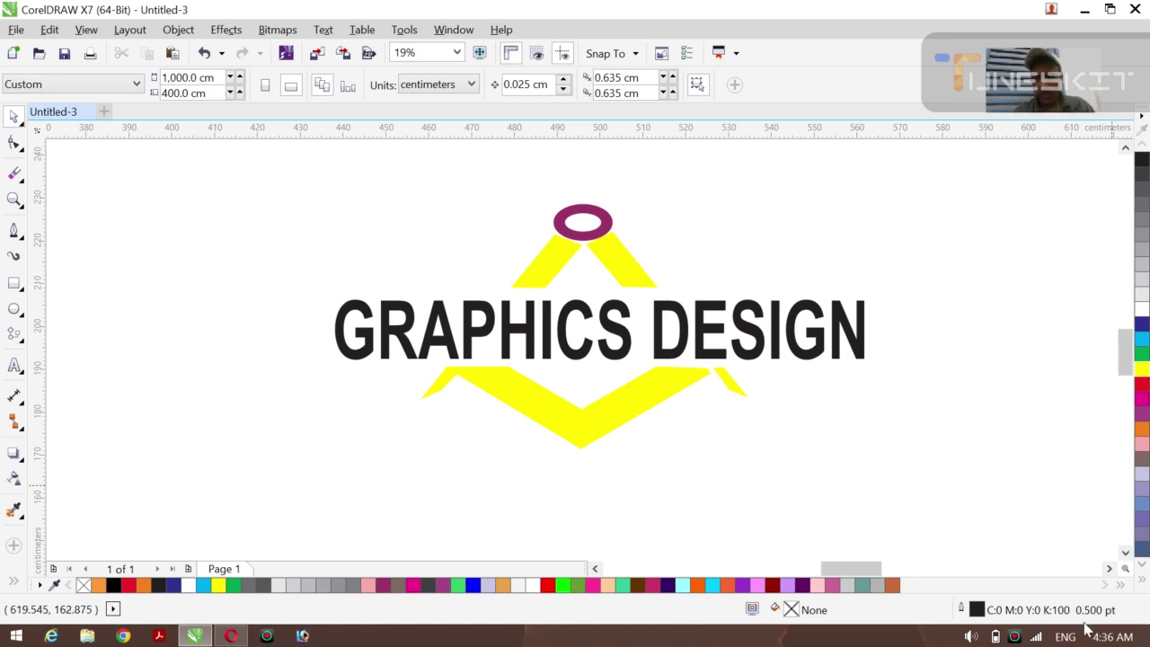
click(1015, 637)
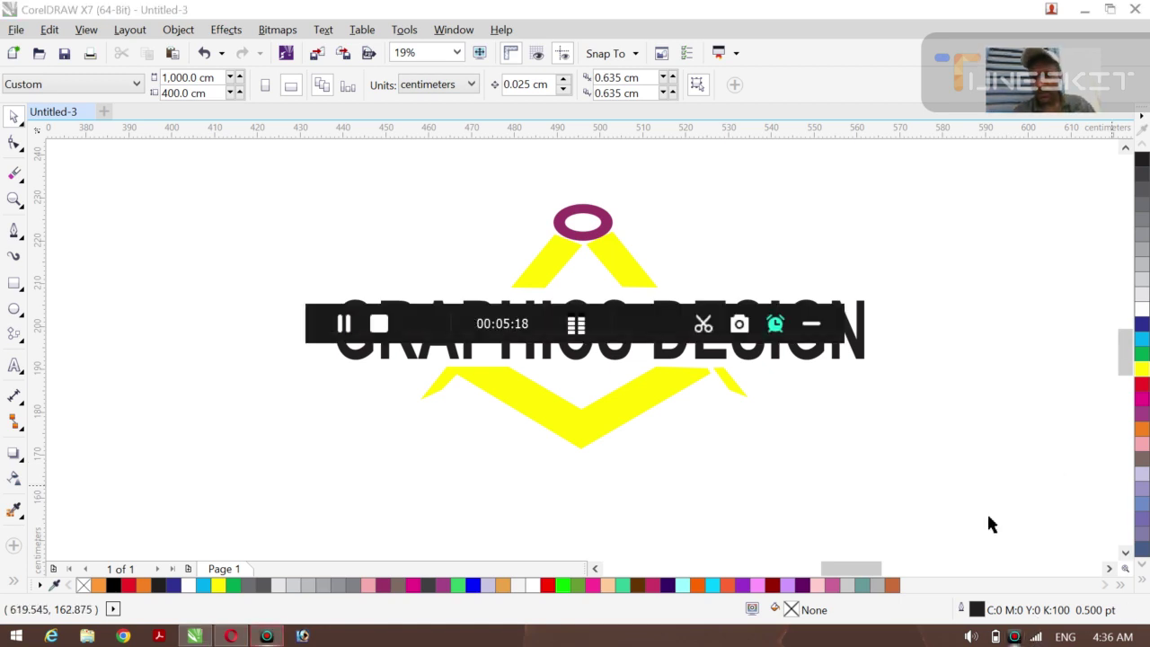